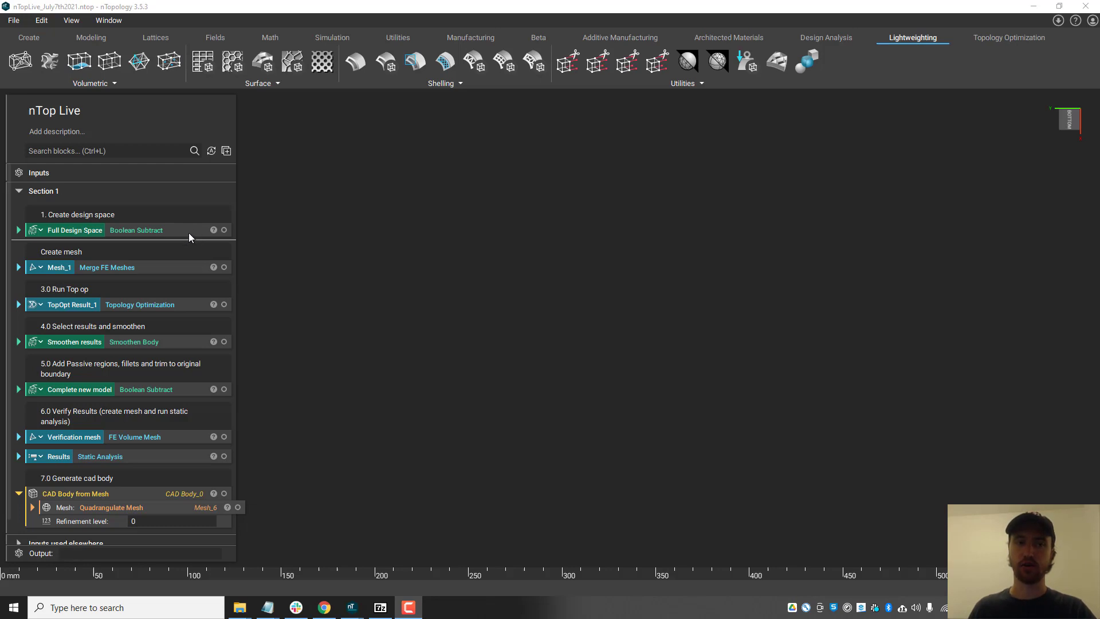
View the Full Design Space body and the merged FE mesh one after the other, hiding each again
click(224, 229)
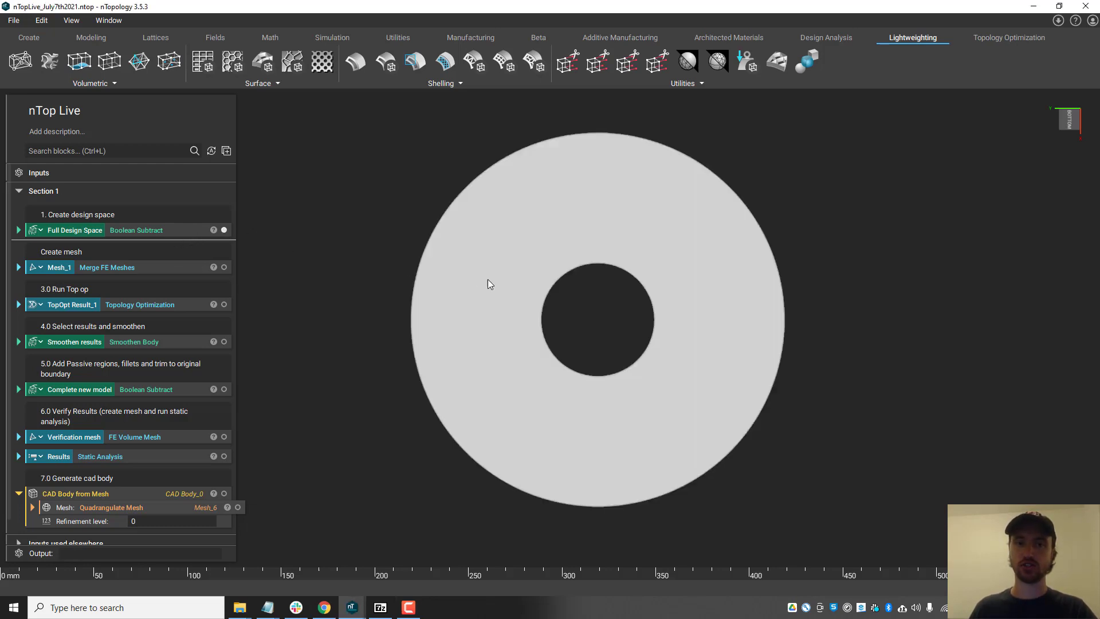
mouse_move(488, 280)
right_down()
mouse_move(497, 295)
mouse_move(471, 318)
mouse_move(467, 303)
mouse_move(486, 292)
mouse_move(480, 244)
mouse_move(491, 190)
mouse_move(478, 239)
mouse_move(491, 320)
mouse_move(473, 300)
mouse_move(502, 304)
right_up()
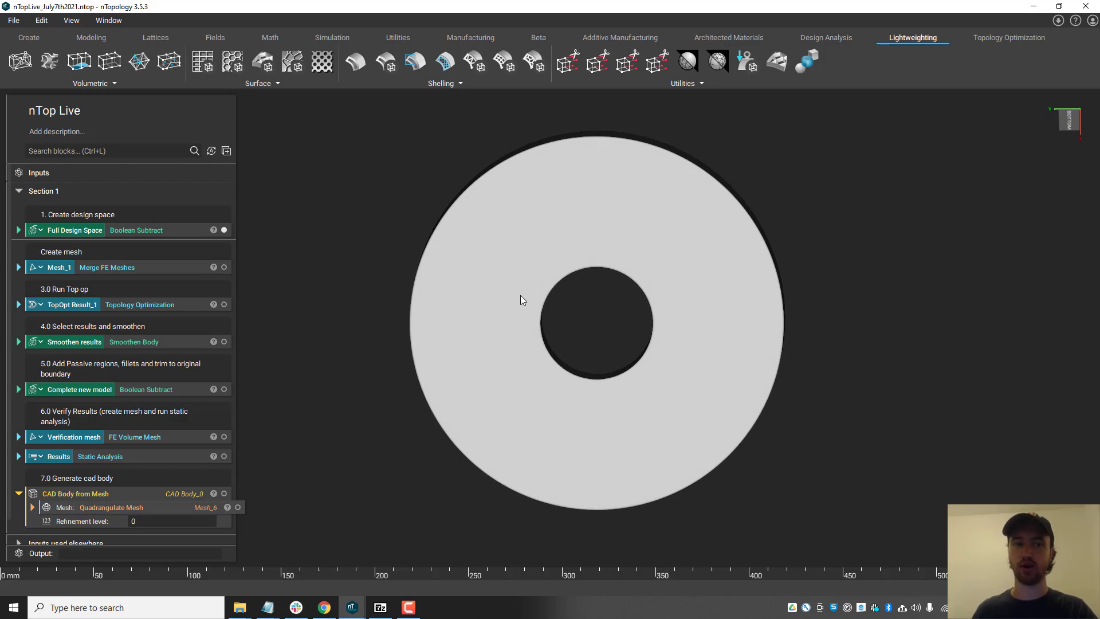
click(224, 230)
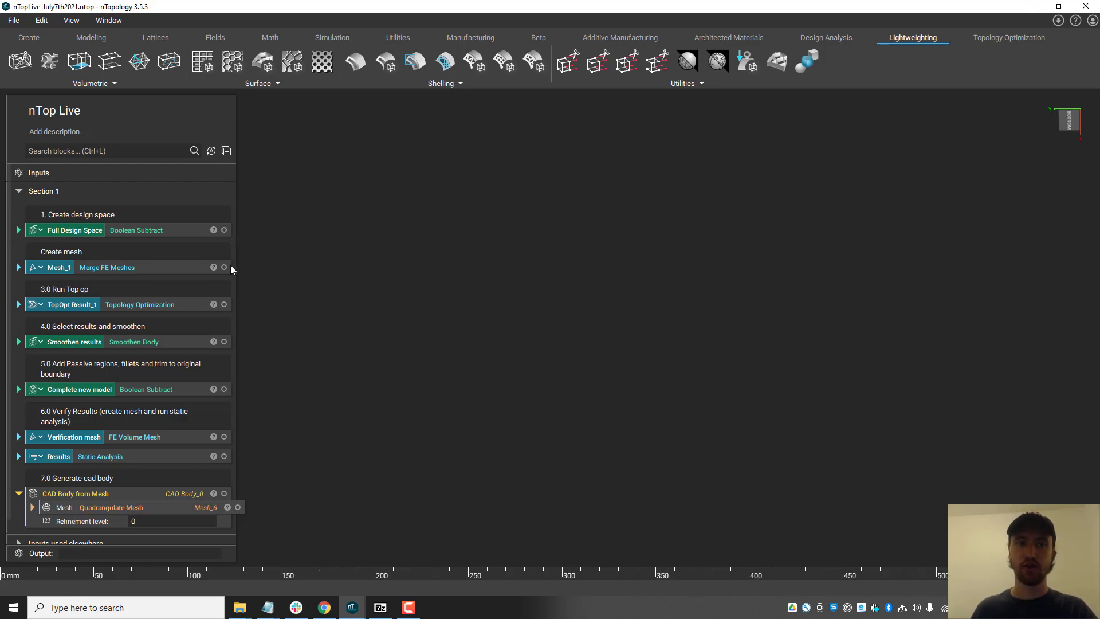
click(224, 267)
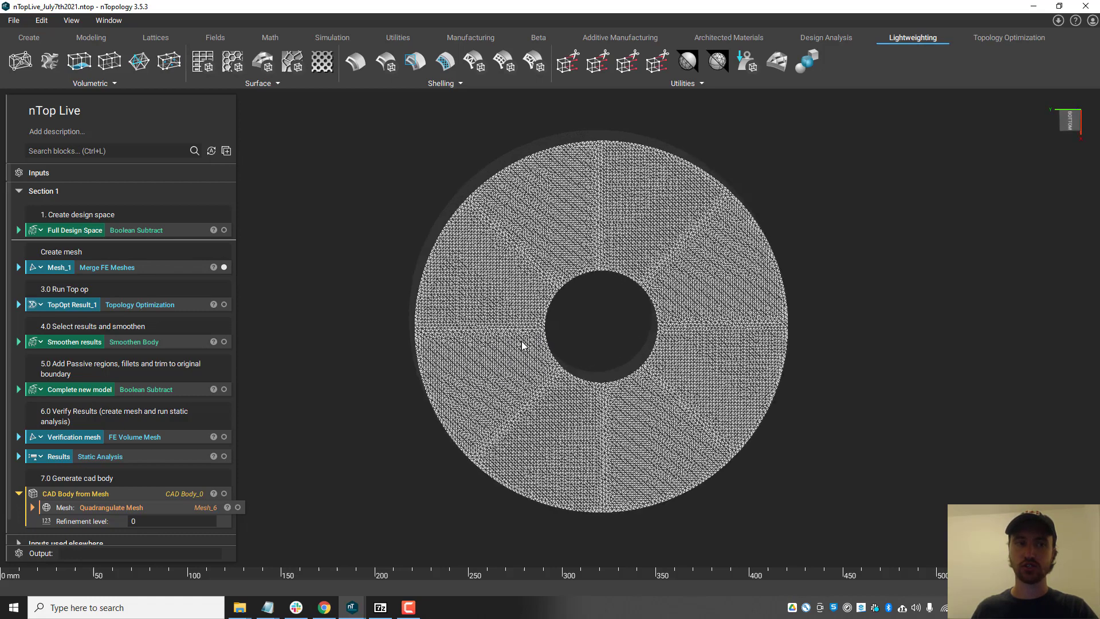
click(224, 267)
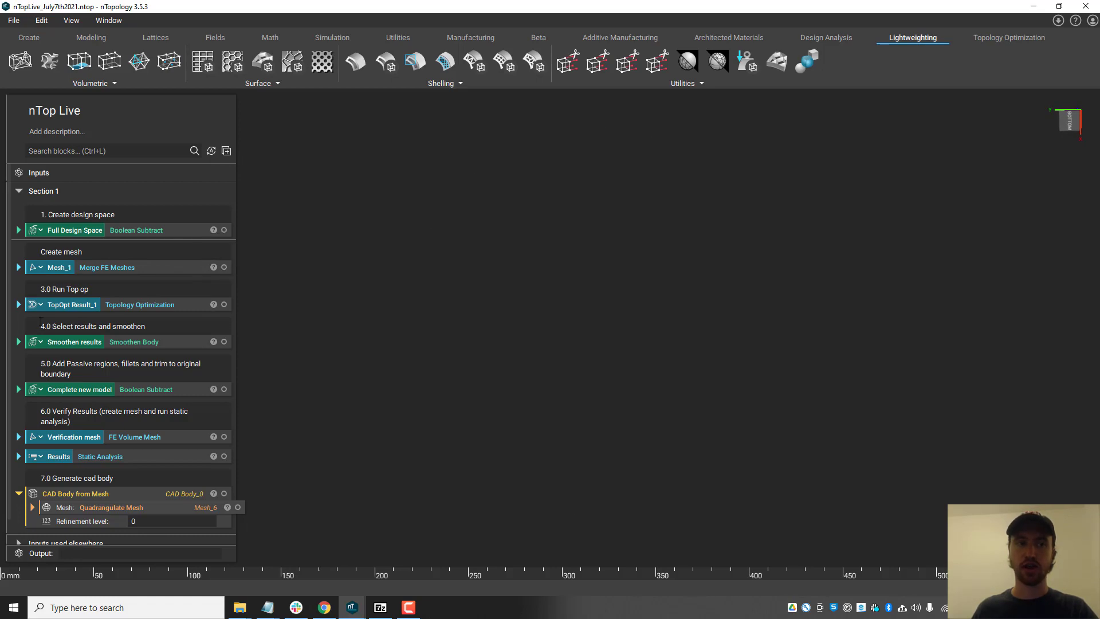
Expand the Topology Optimization block and briefly view its FE Model
click(20, 305)
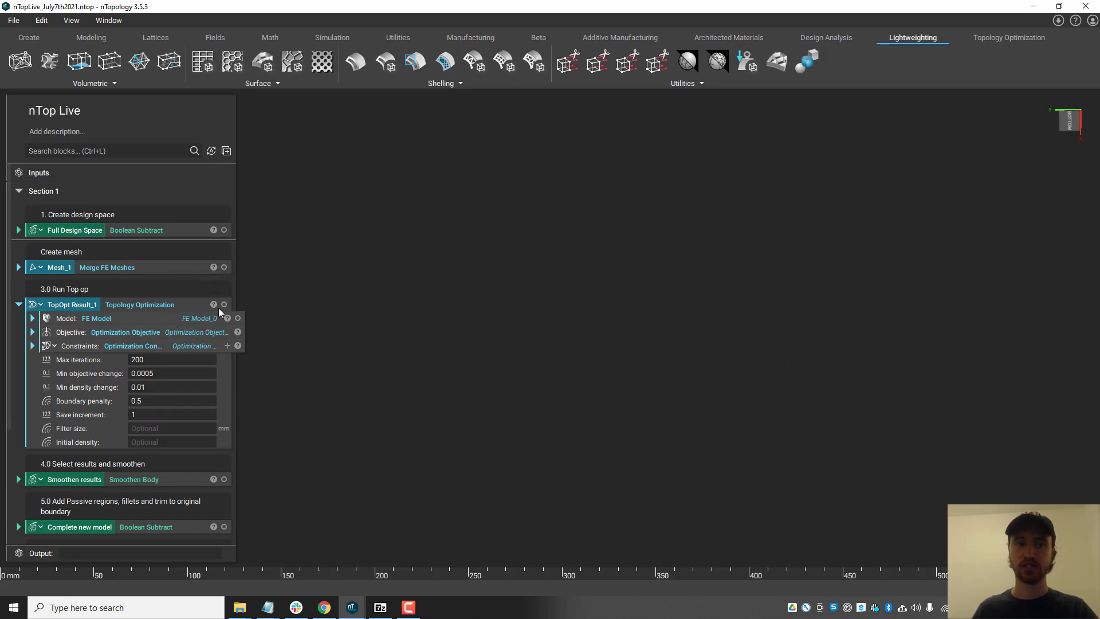
click(238, 319)
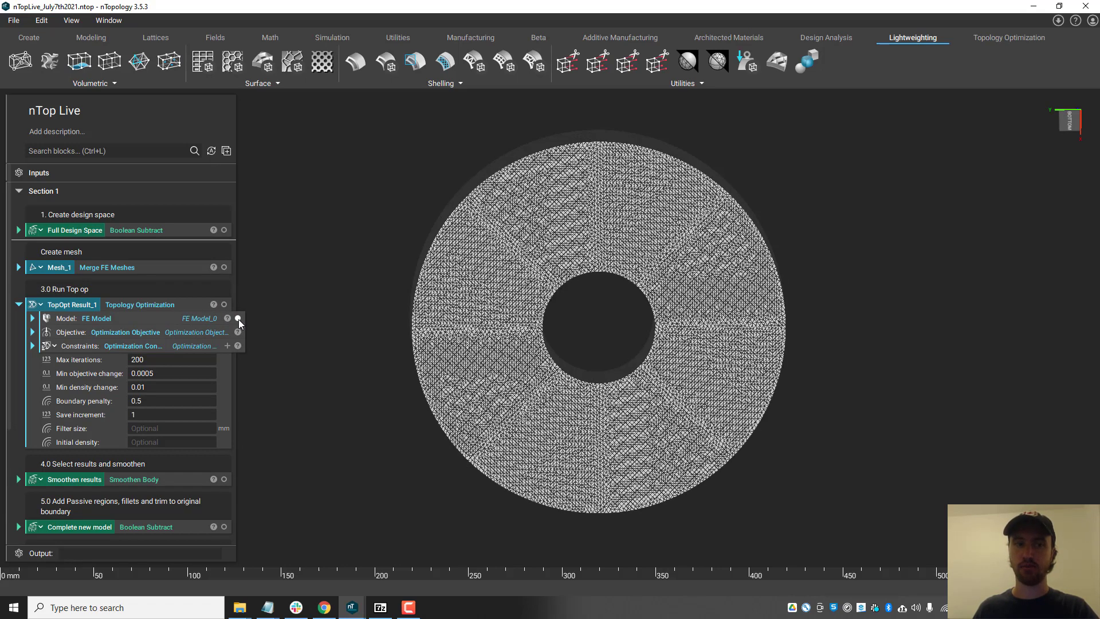
click(238, 319)
Expand the optimization objective and inspect its force and displacement restraint displayed together with the FE Model
click(33, 332)
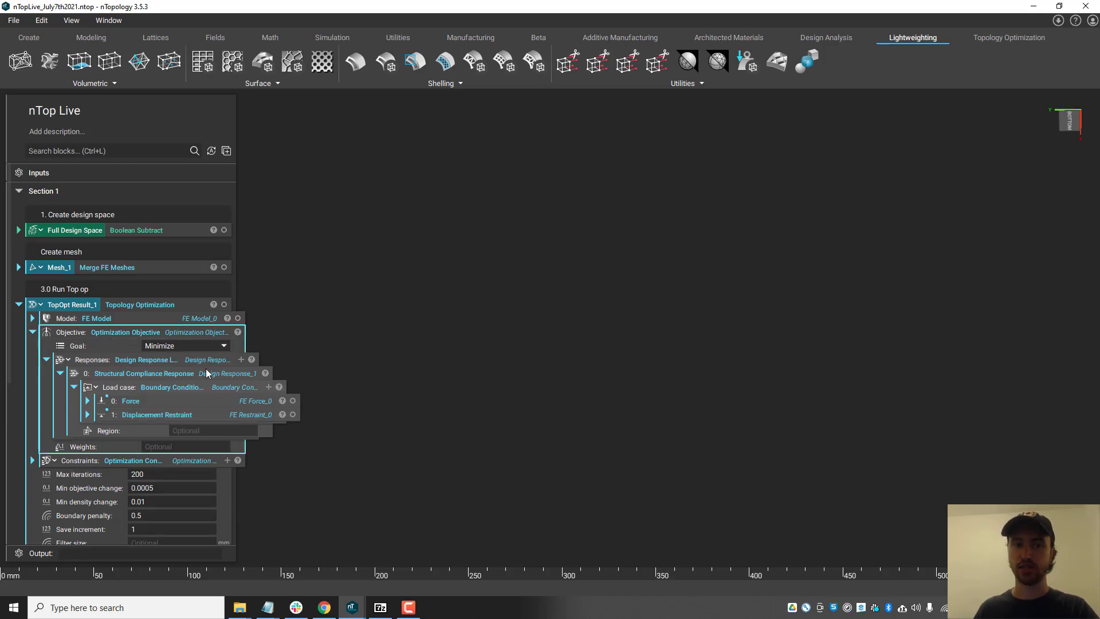
click(293, 400)
click(293, 414)
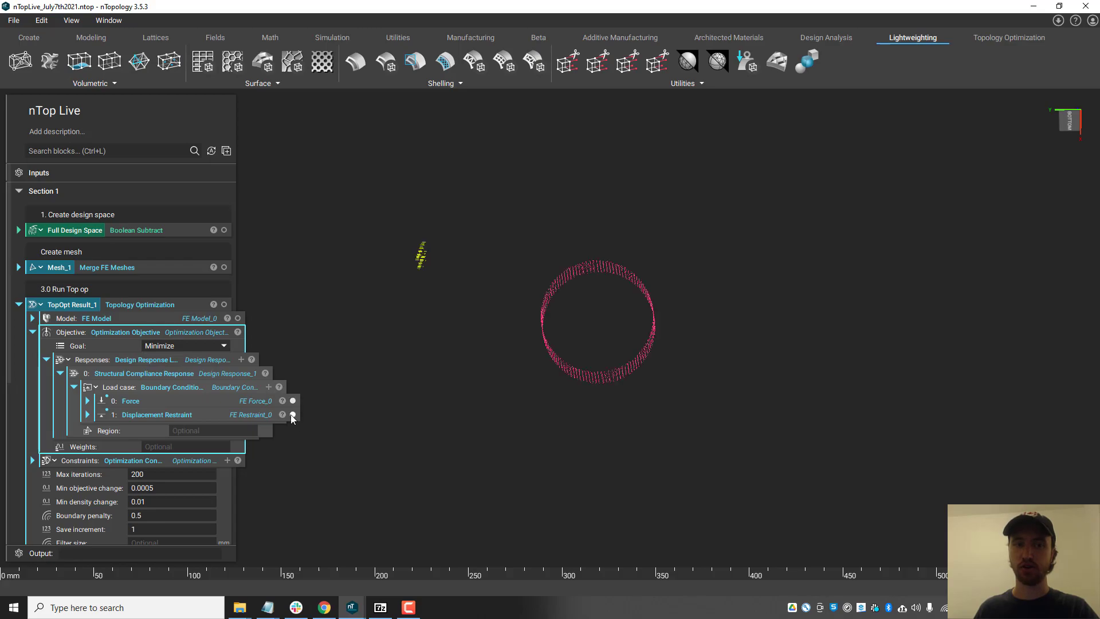
click(236, 316)
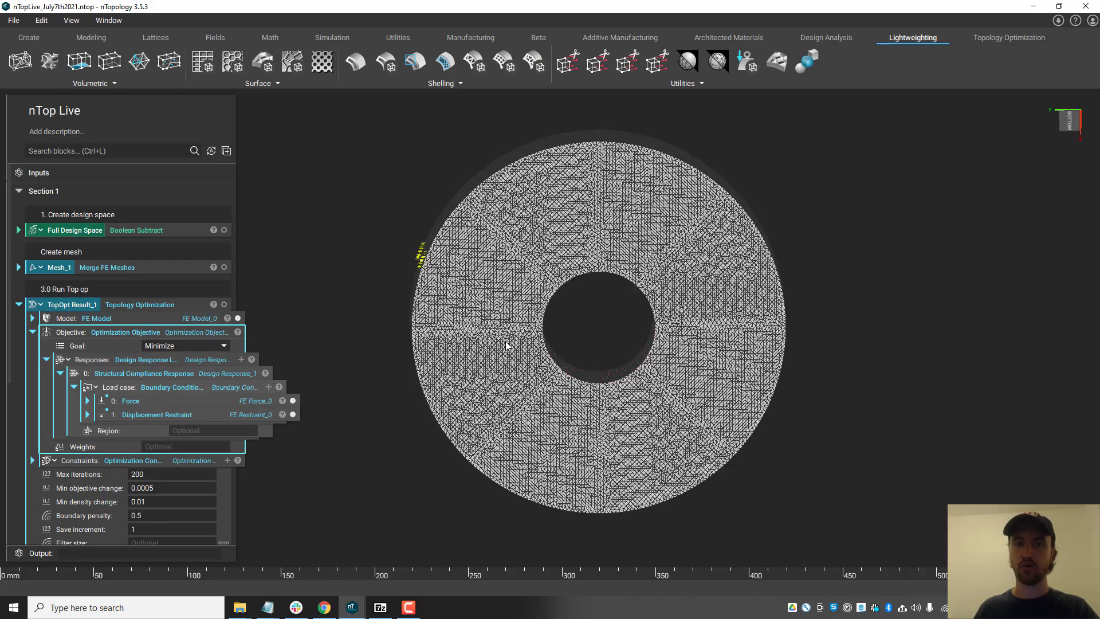
scroll(469, 321, up, 3)
right_drag(469, 316, 459, 188)
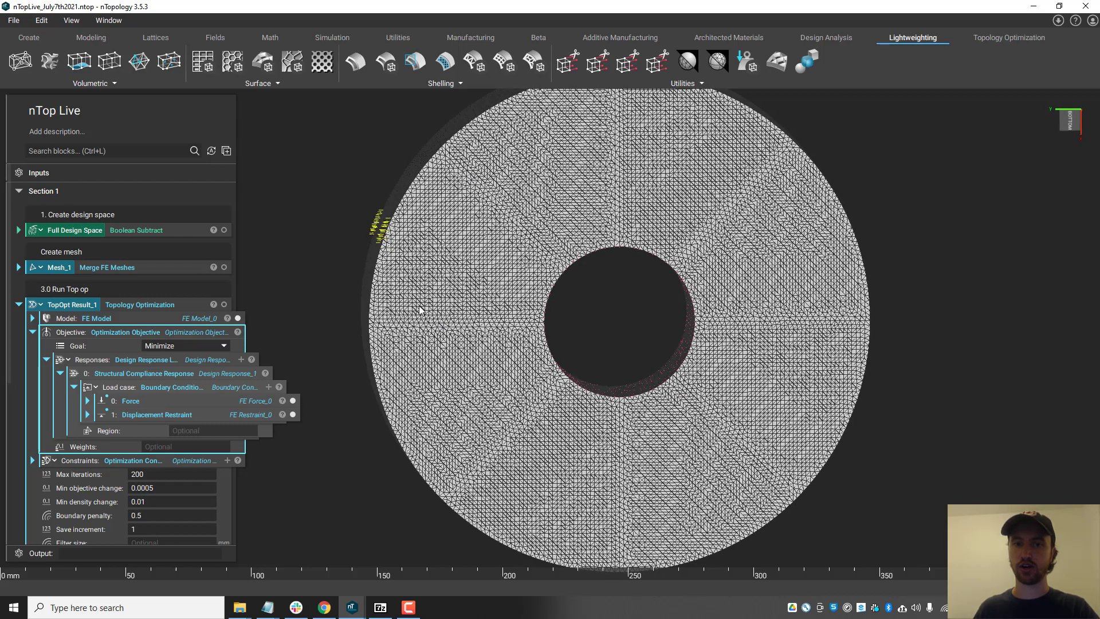
right_drag(437, 248, 417, 232)
scroll(173, 431, down, 1)
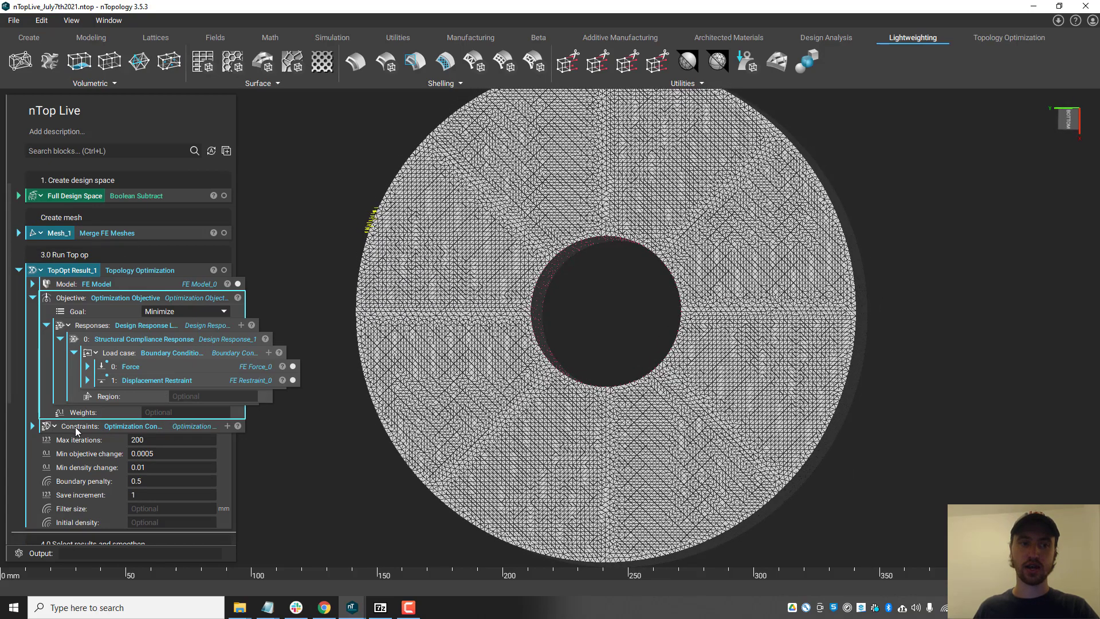
Expand the optimization constraints and review the Design Response Constraint and Pattern Repetition Constraint settings
click(35, 426)
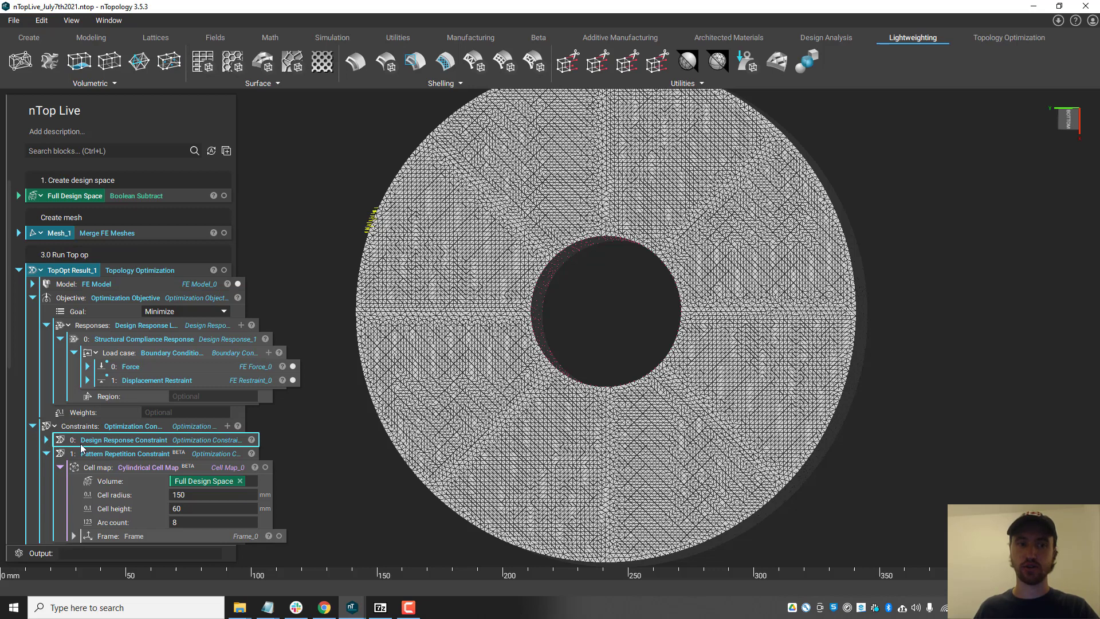
click(47, 440)
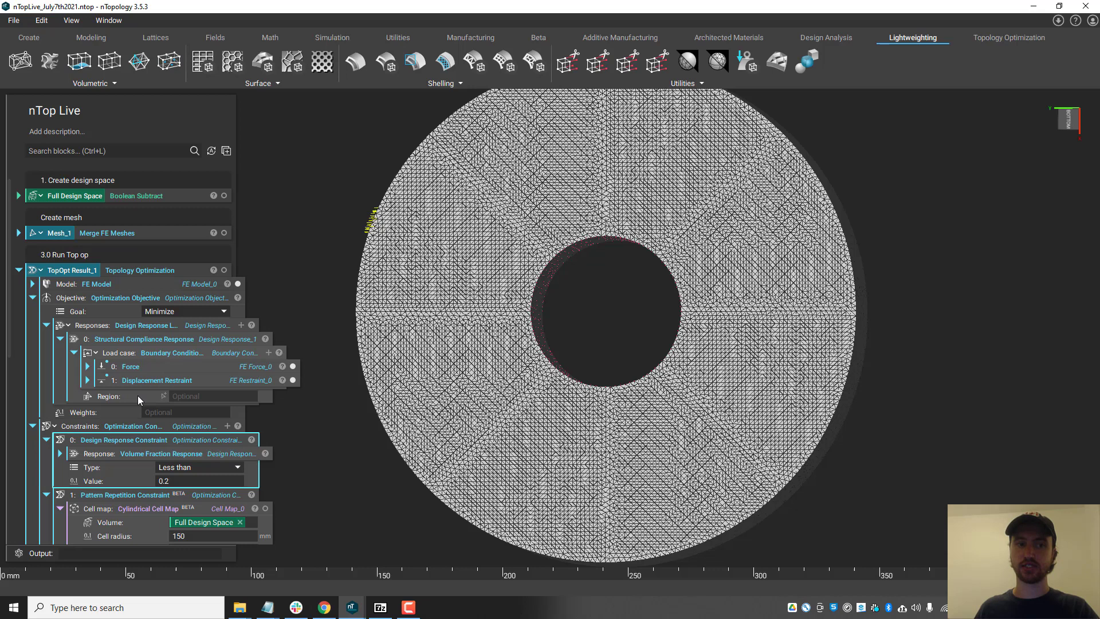
click(46, 440)
click(46, 440)
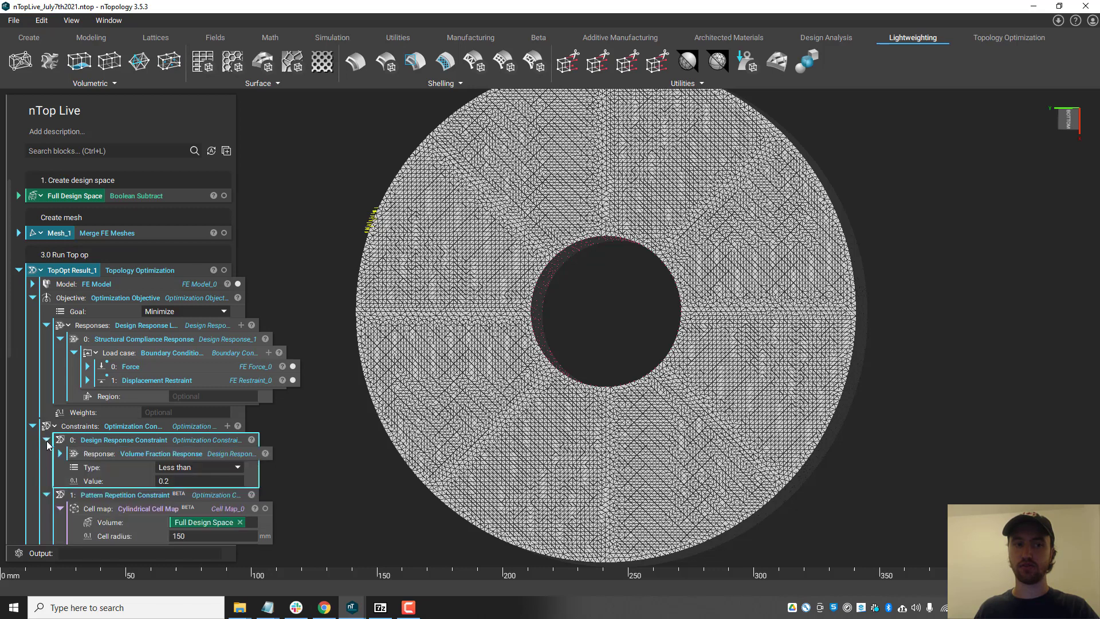
click(46, 440)
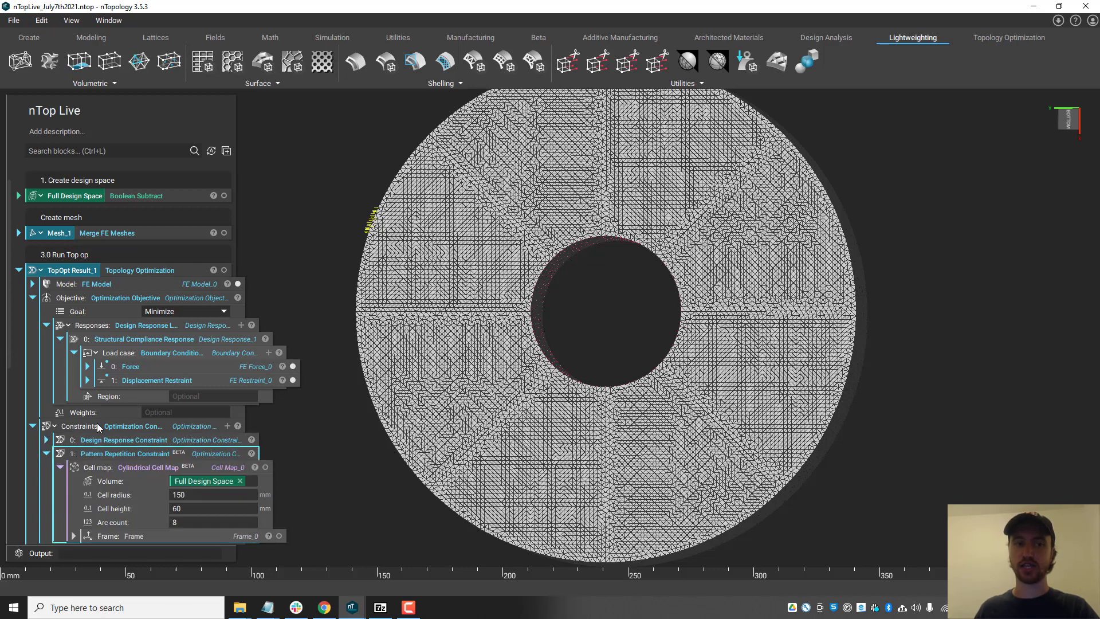
scroll(164, 467, down, 2)
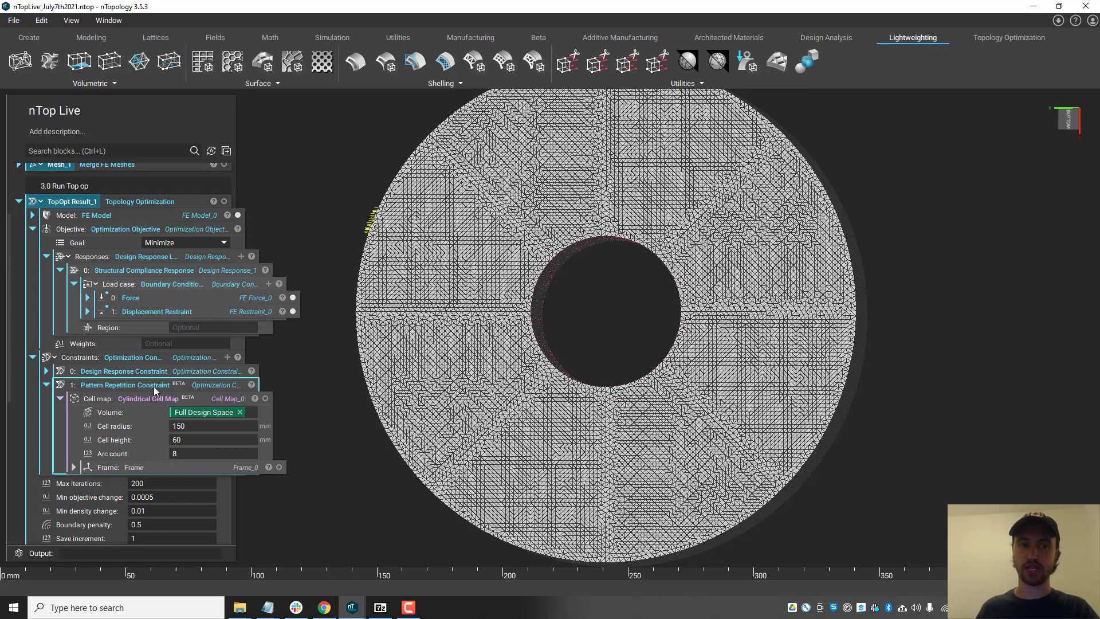
Display the Cylindrical Cell Map of the Pattern Repetition Constraint and examine how it divides the meshed disc
click(266, 398)
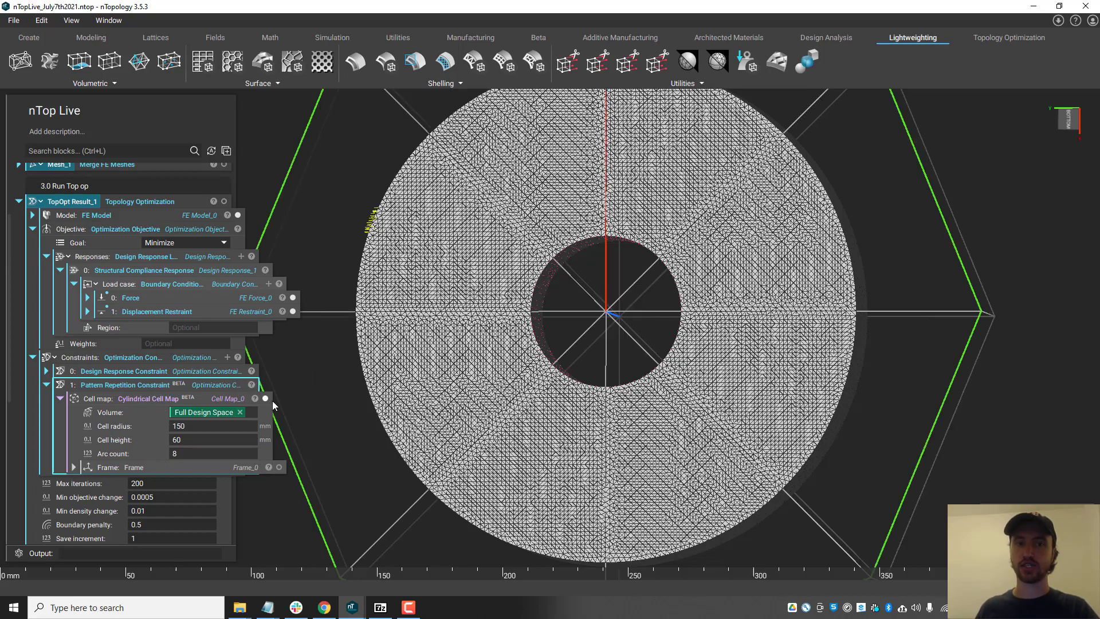
scroll(573, 390, down, 3)
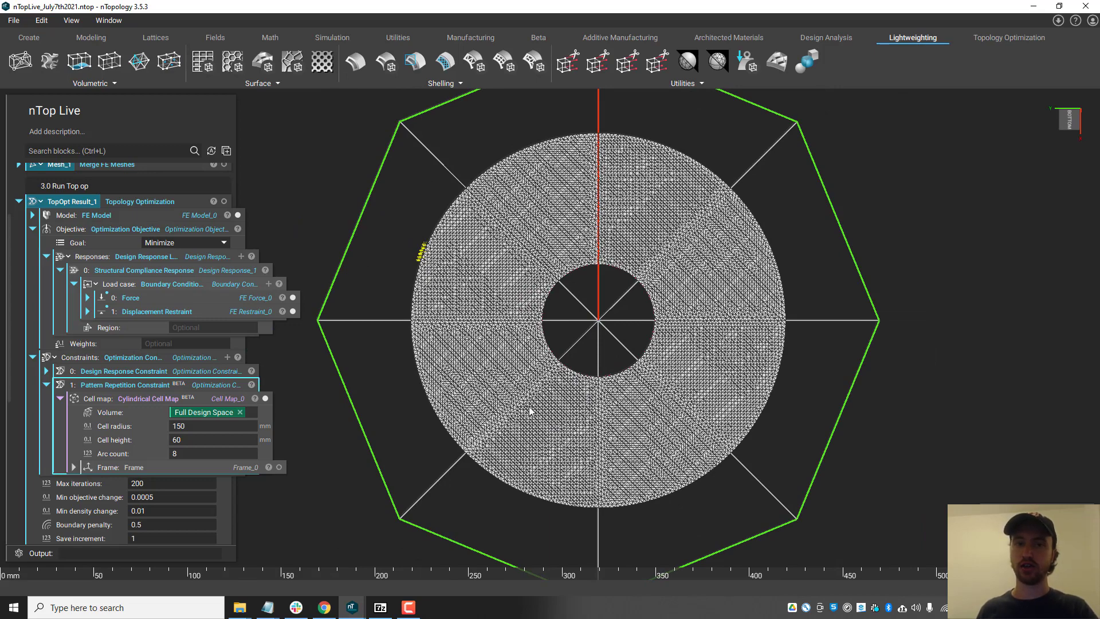
right_drag(531, 408, 517, 355)
right_drag(486, 276, 500, 309)
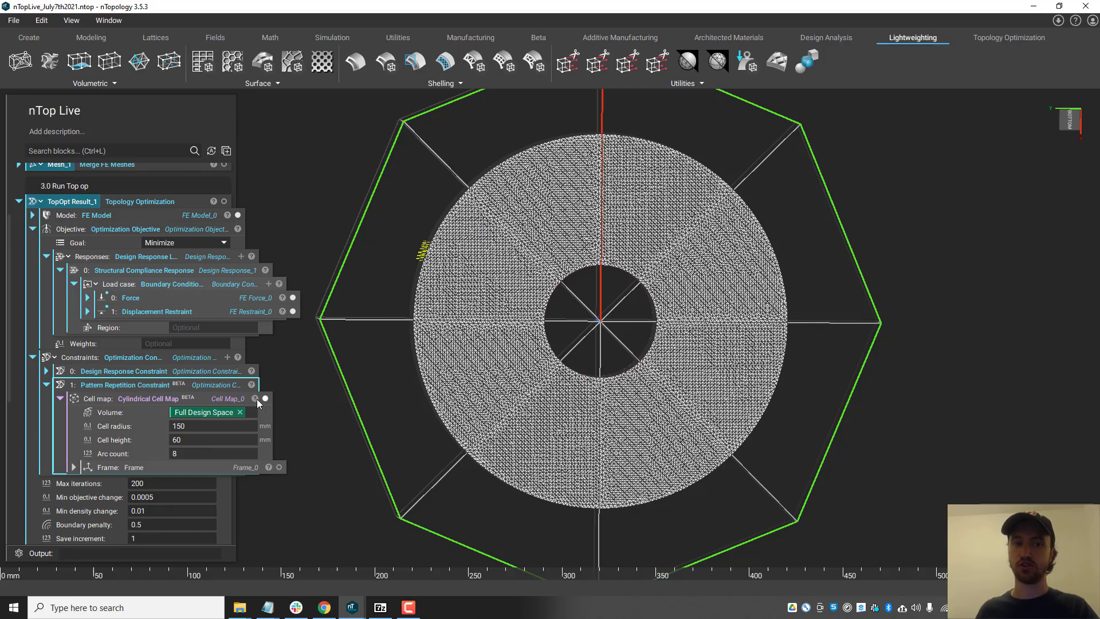
right_drag(673, 266, 696, 293)
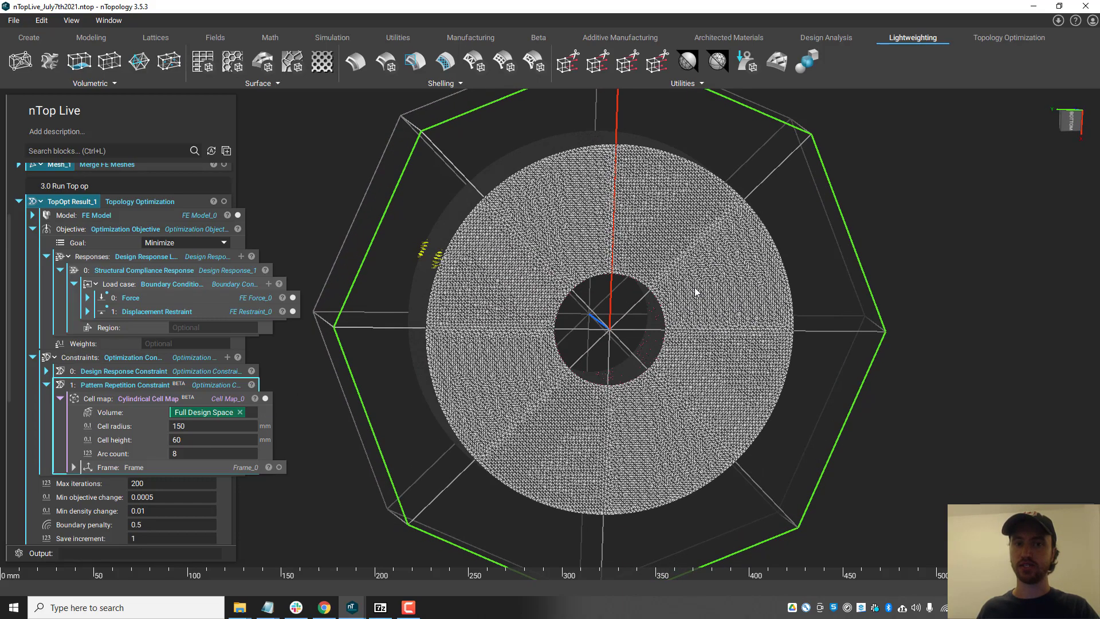
Show the topology optimization result with only the cylindrical cell map overlaid and inspect the repeated pattern
click(224, 201)
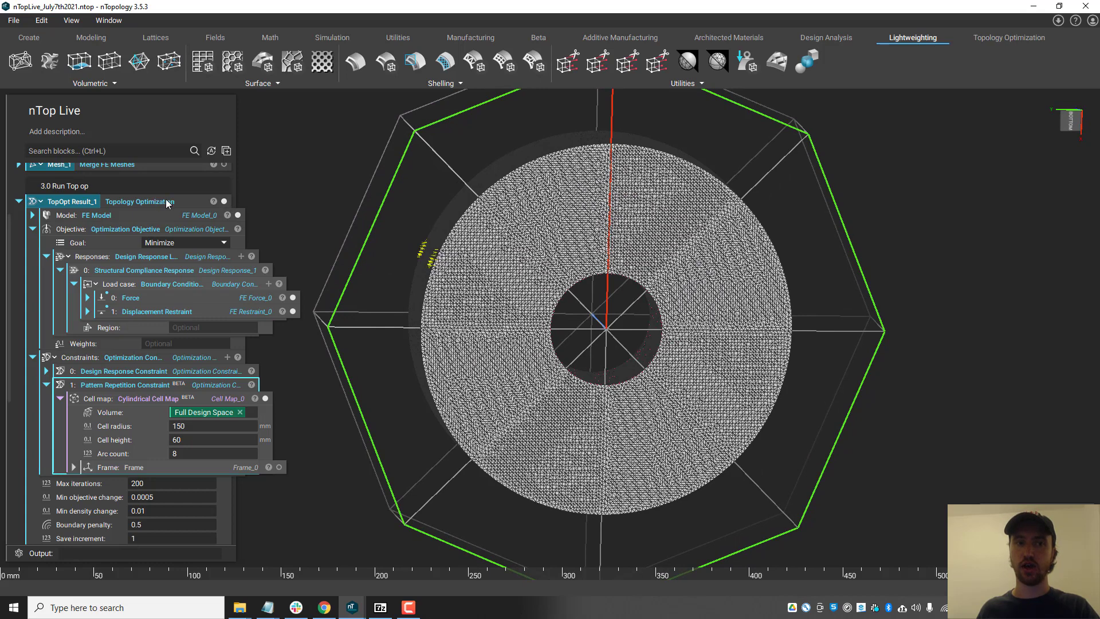
click(166, 200)
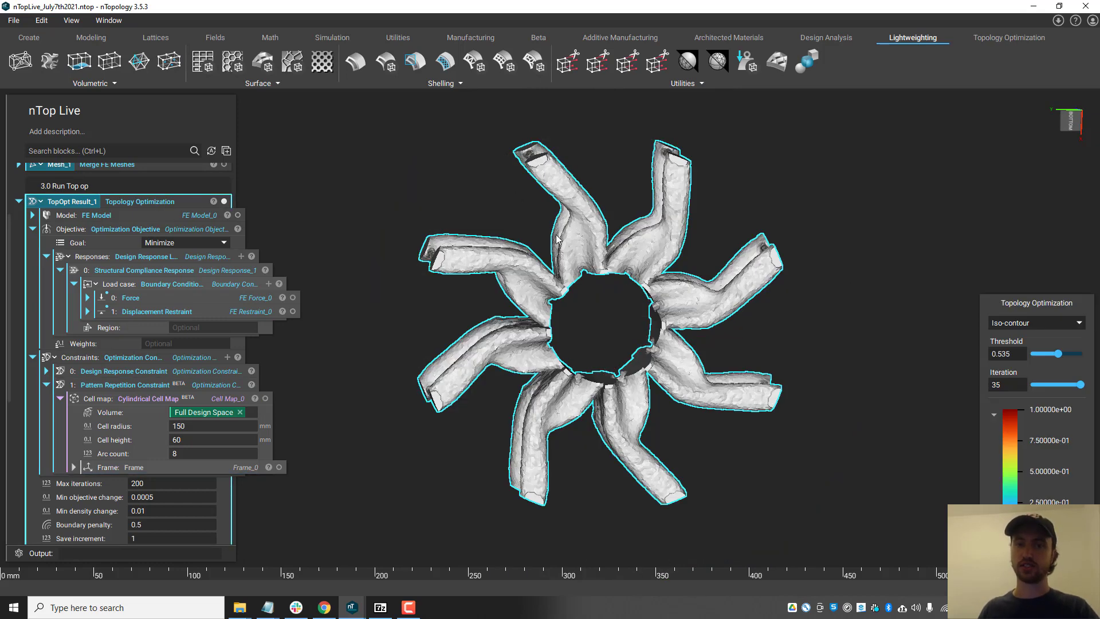
click(265, 398)
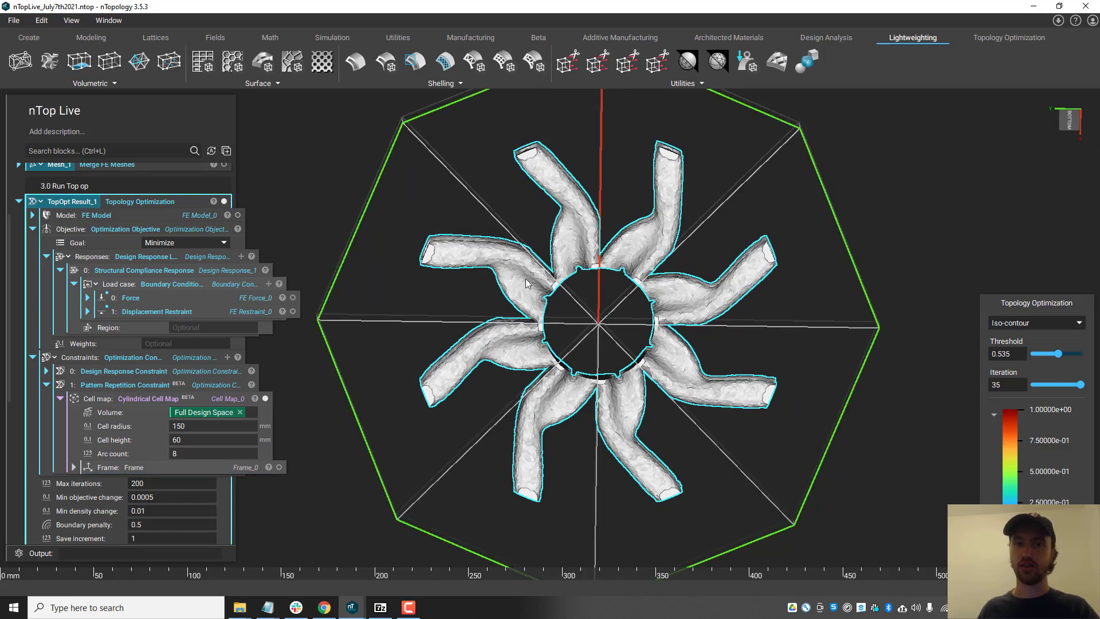
right_drag(494, 272, 494, 266)
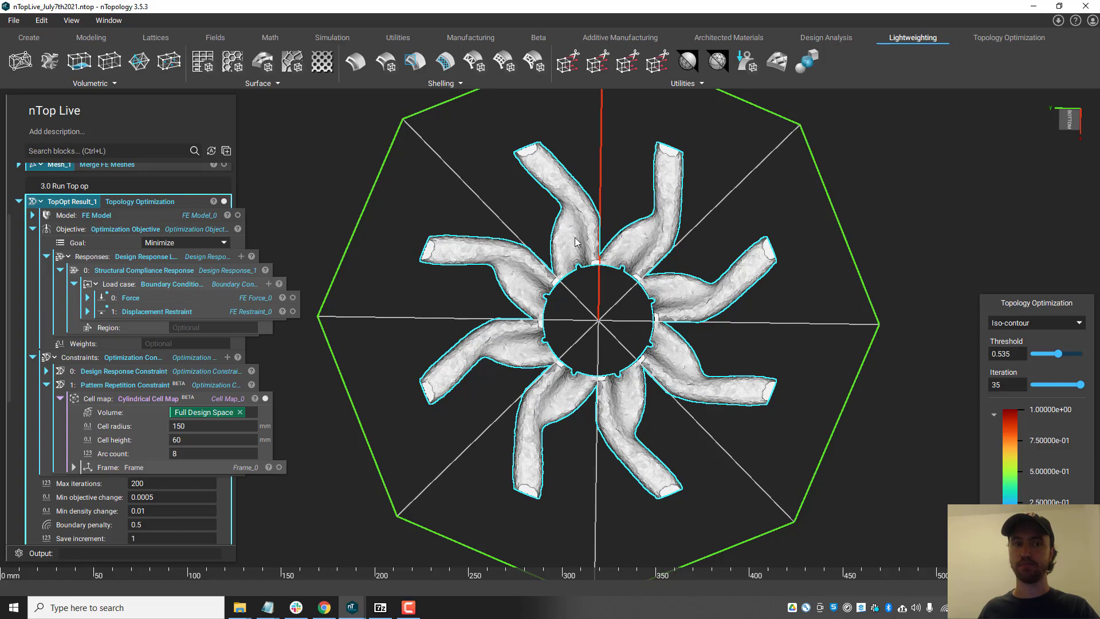
right_drag(617, 373, 629, 275)
scroll(634, 339, down, 1)
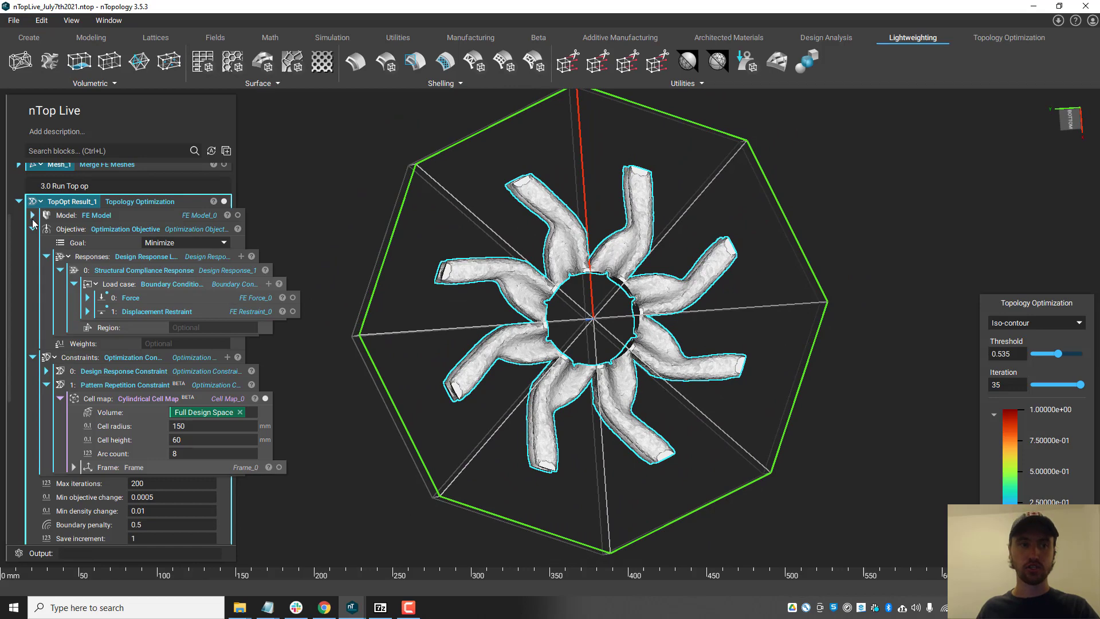
Collapse the objective and constraints blocks and set the result's iso-contour threshold to 0.63
click(32, 229)
click(33, 243)
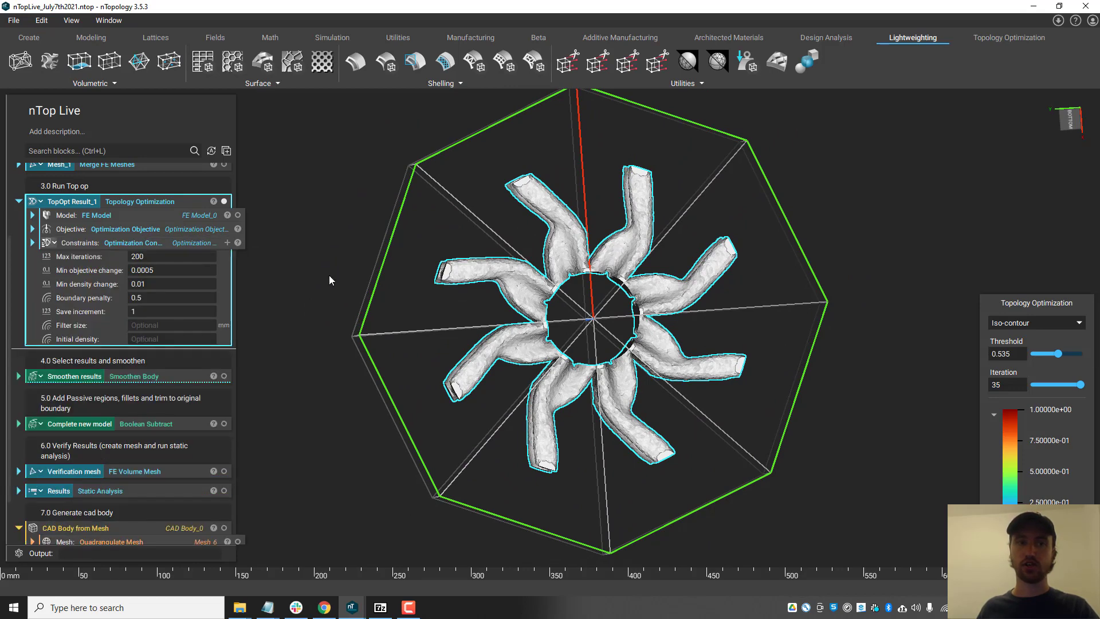
click(1056, 353)
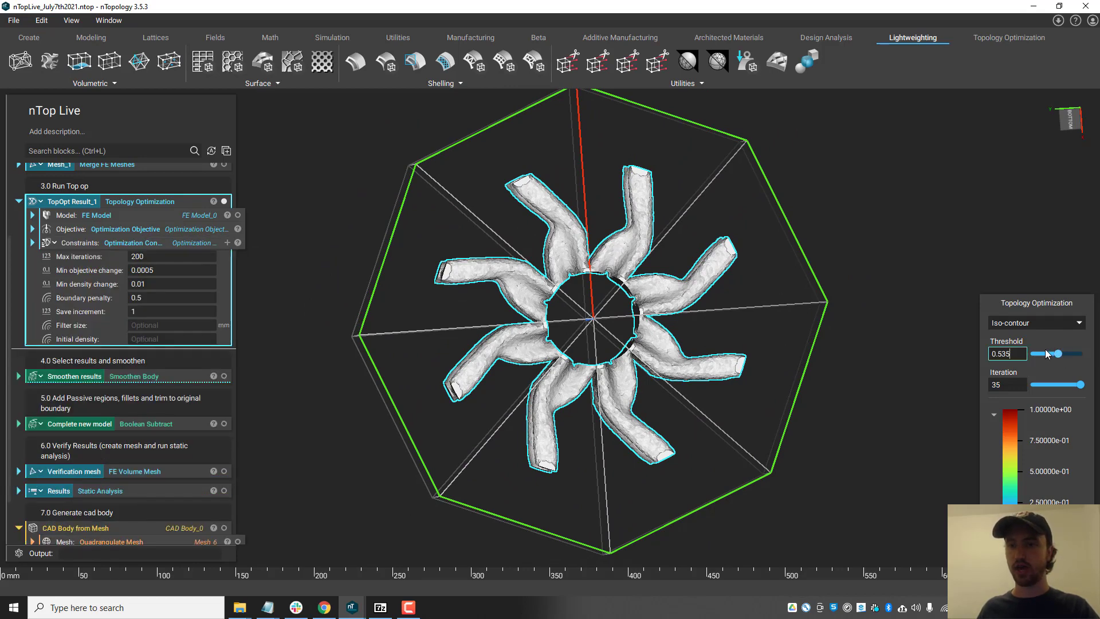
drag(1052, 356, 1063, 356)
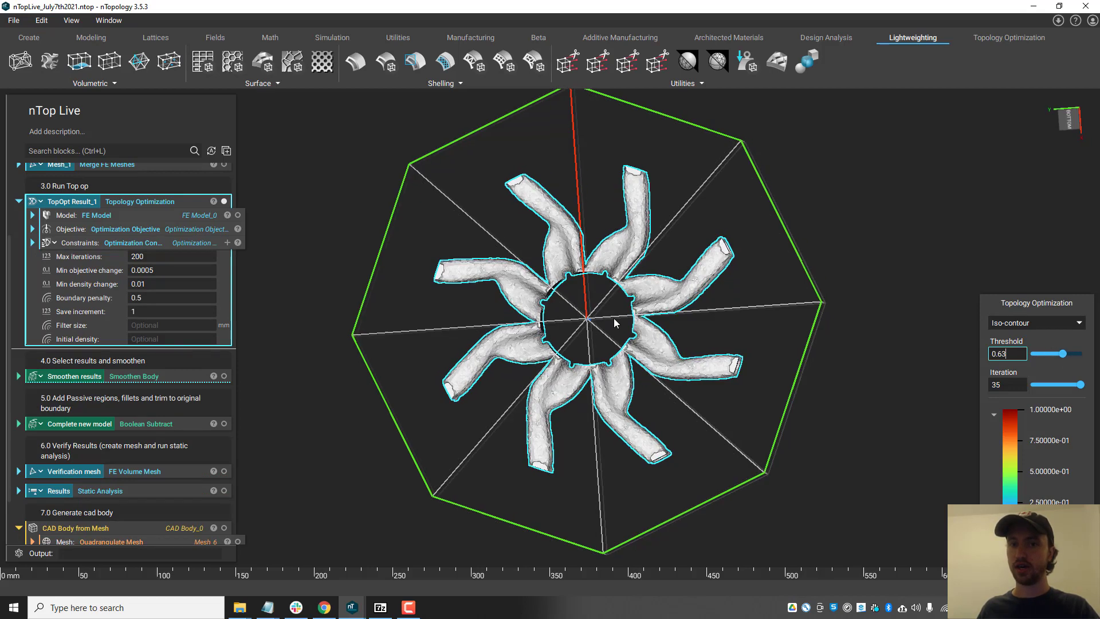
scroll(602, 334, up, 2)
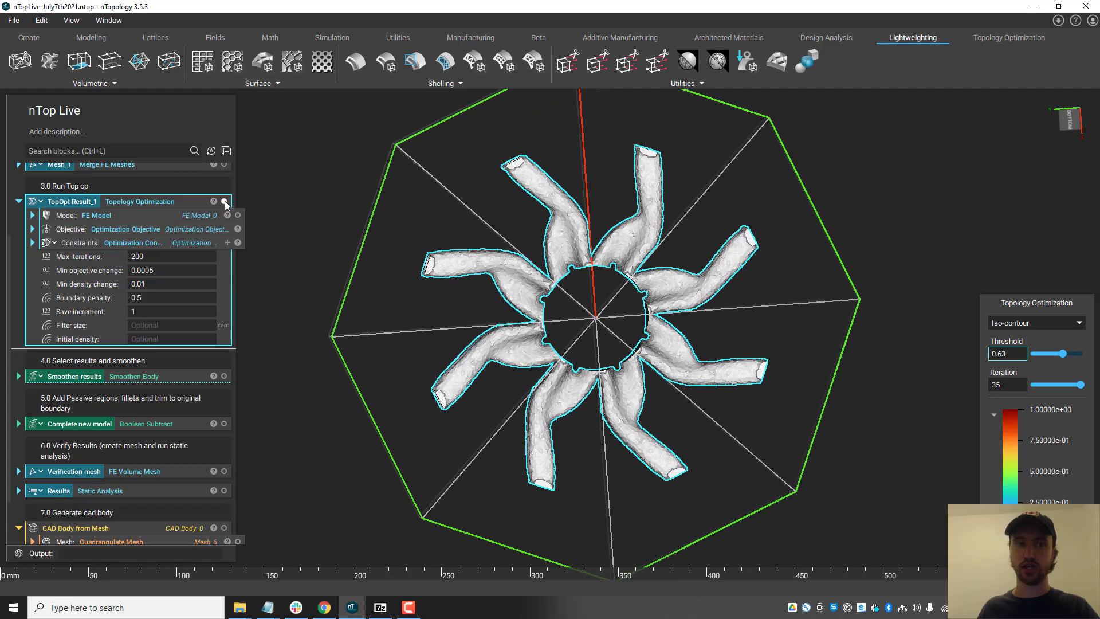
Hide the topology optimization result and display the implicit body used as input of the Smoothen results block
click(224, 201)
click(18, 376)
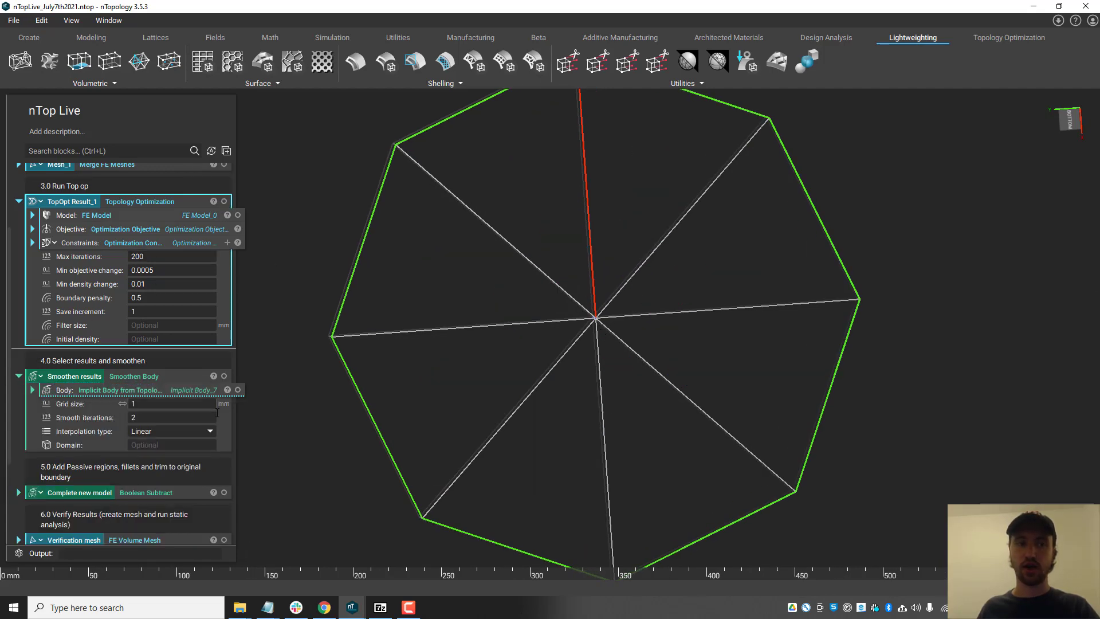
click(33, 389)
click(238, 390)
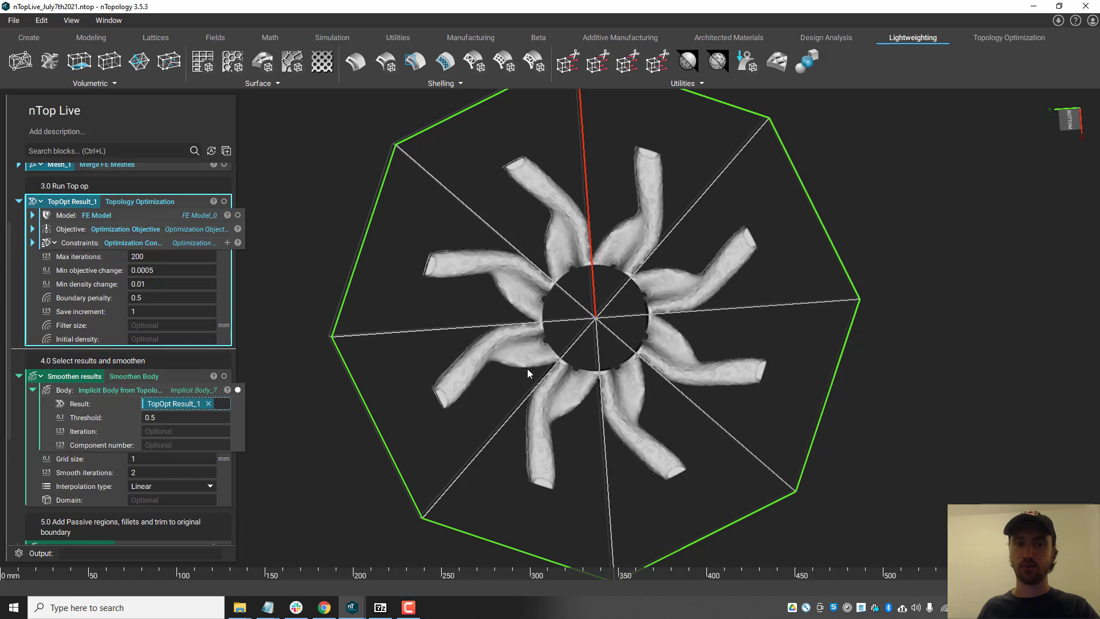
middle_drag(528, 370, 611, 361)
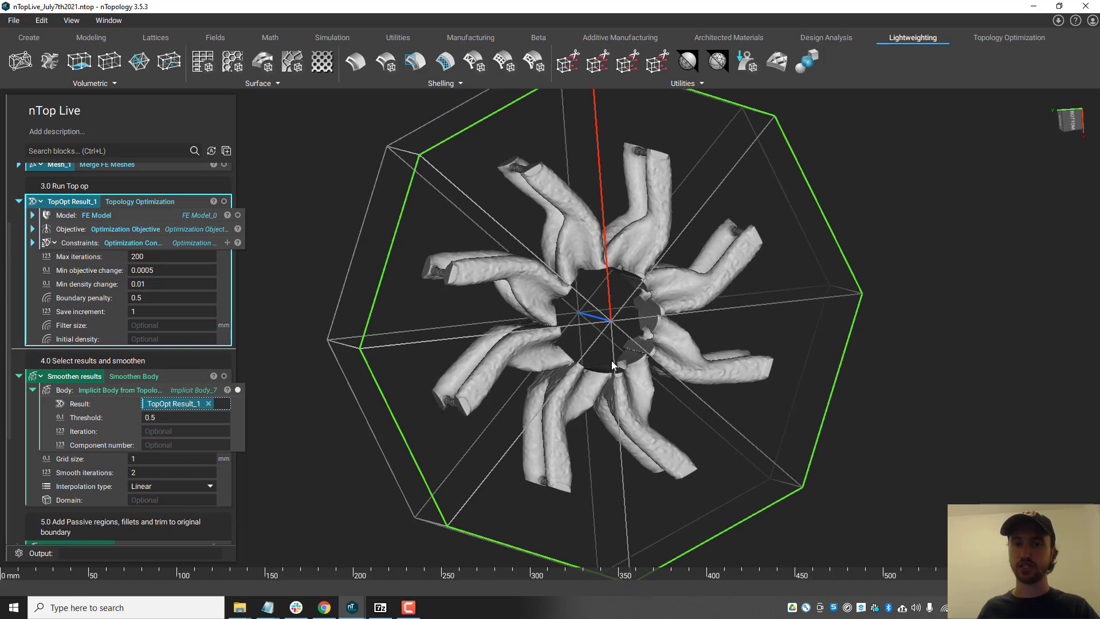
Hide the cylindrical cell map, inspect the unsmoothed implicit body, and display the Smoothen results body in its place
click(373, 346)
key(h)
middle_drag(628, 376, 590, 371)
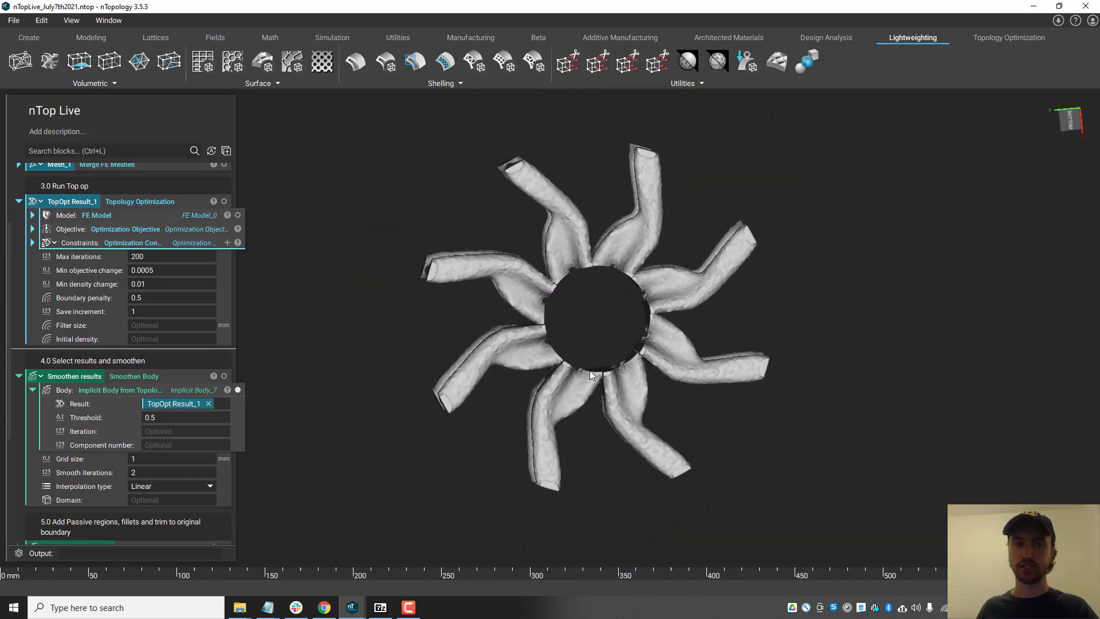
scroll(590, 371, up, 3)
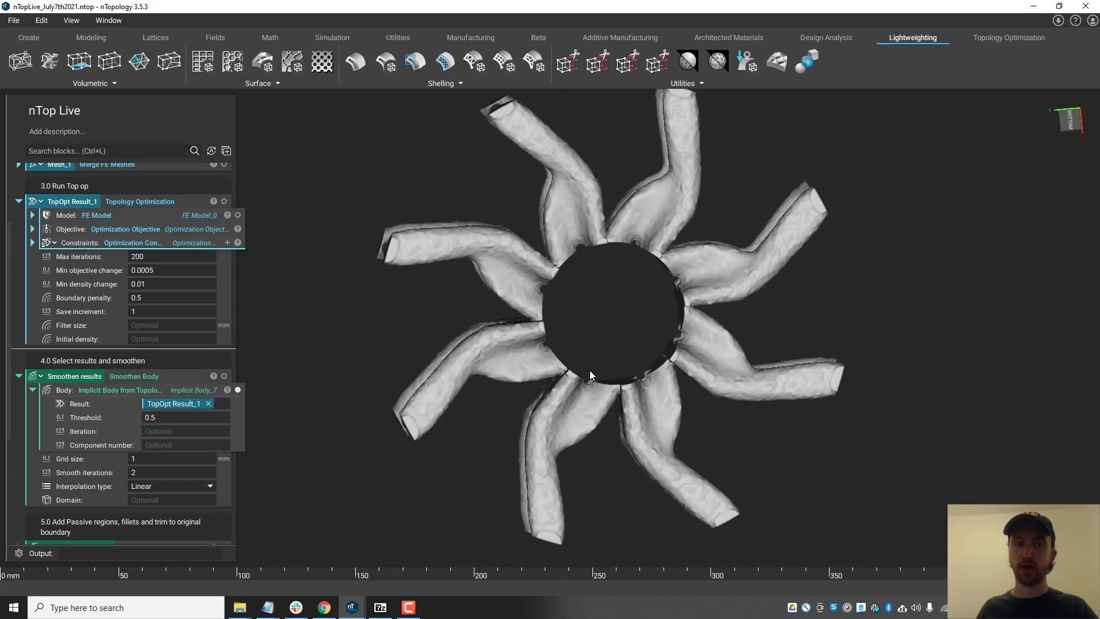
click(224, 376)
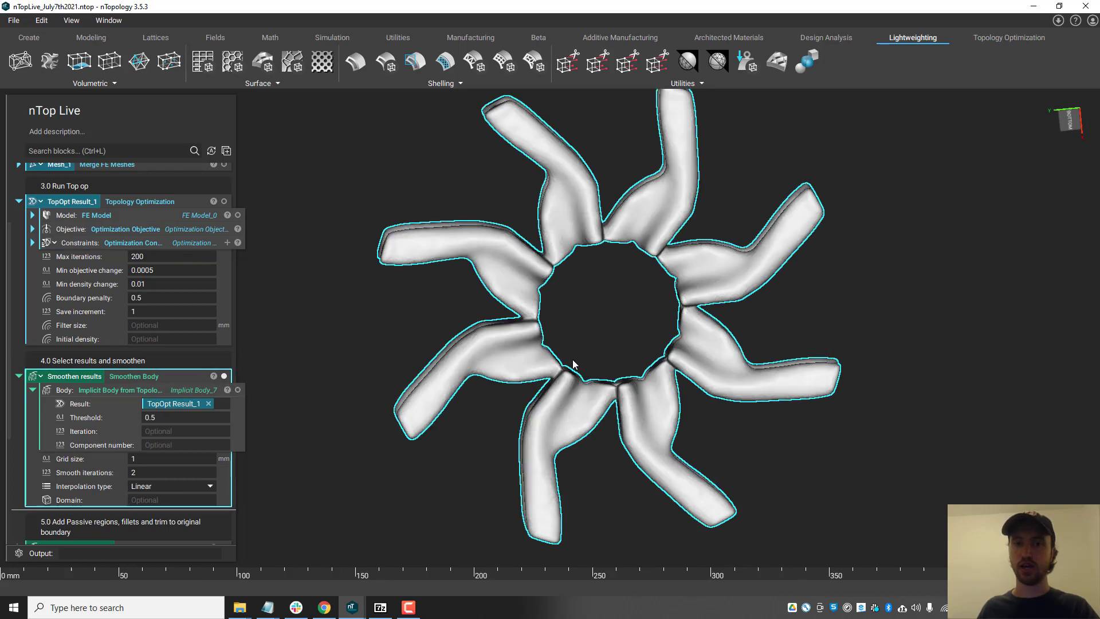
Inspect the smoothed spoke body, then collapse the Smoothen results block together with its body input
scroll(586, 349, down, 2)
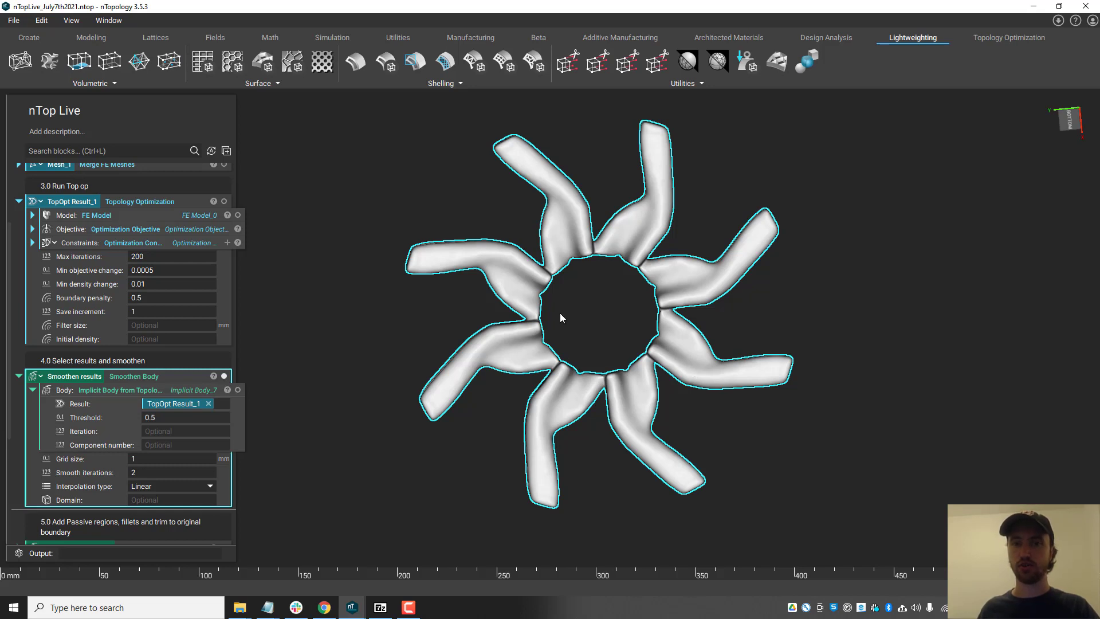
mouse_move(559, 314)
right_down()
mouse_move(564, 326)
mouse_move(594, 326)
right_up()
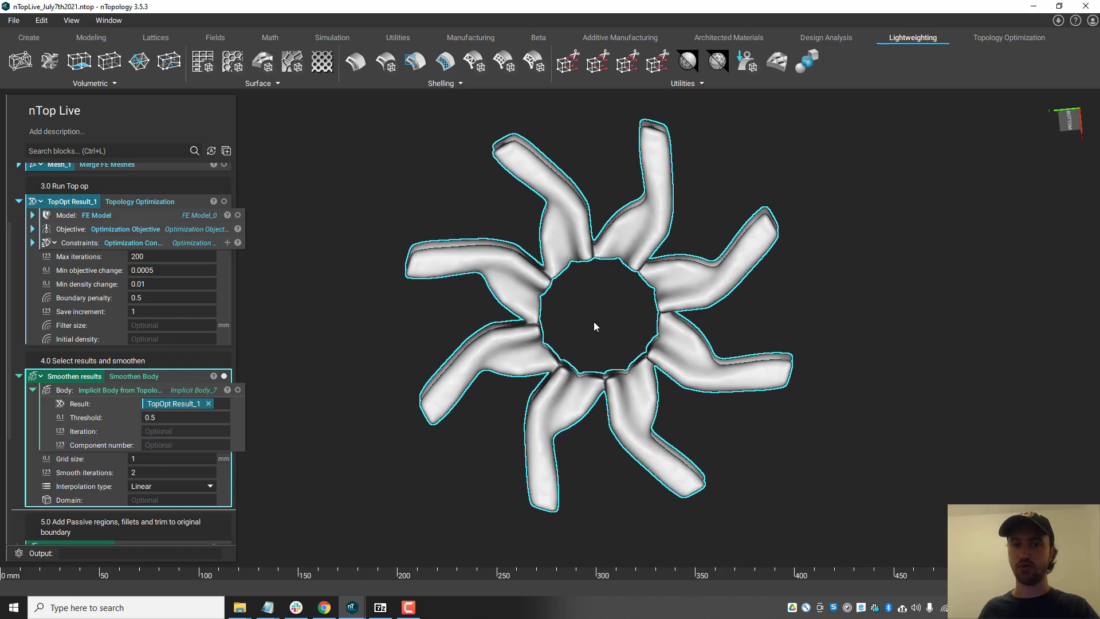
click(32, 390)
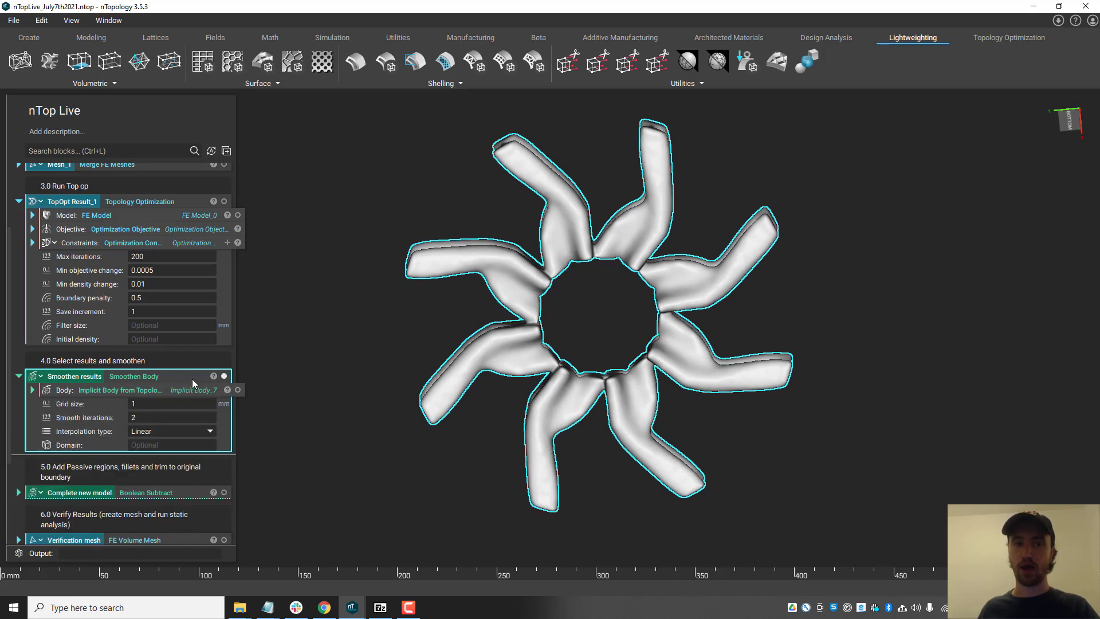
click(19, 377)
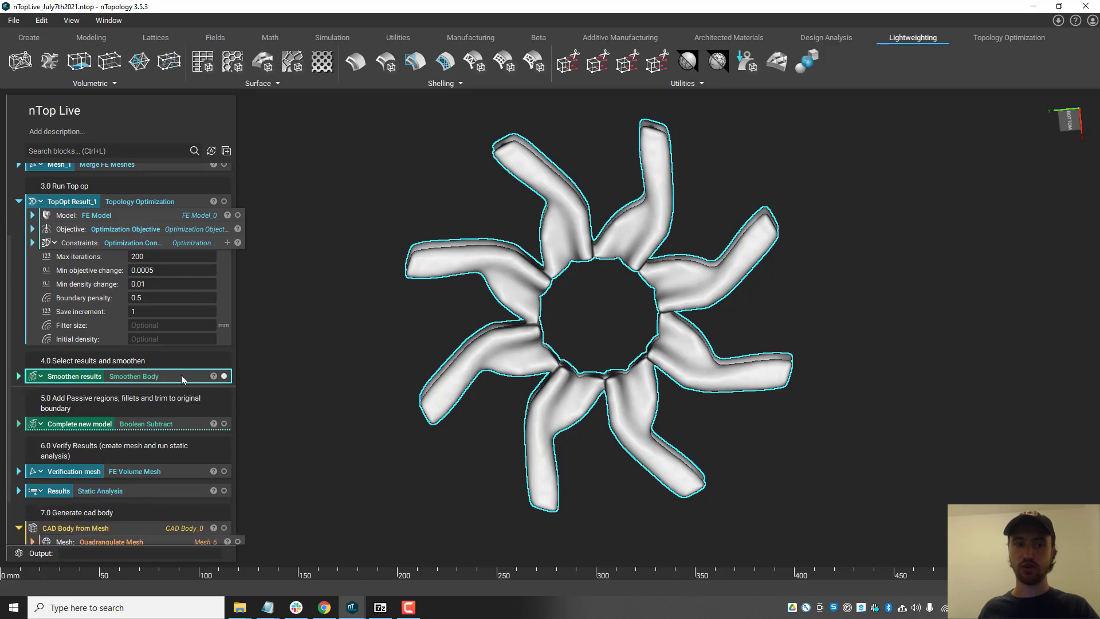
Display the Complete new model Boolean body in place of the smoothed body and inspect its rim, hub and spokes
click(224, 376)
click(224, 423)
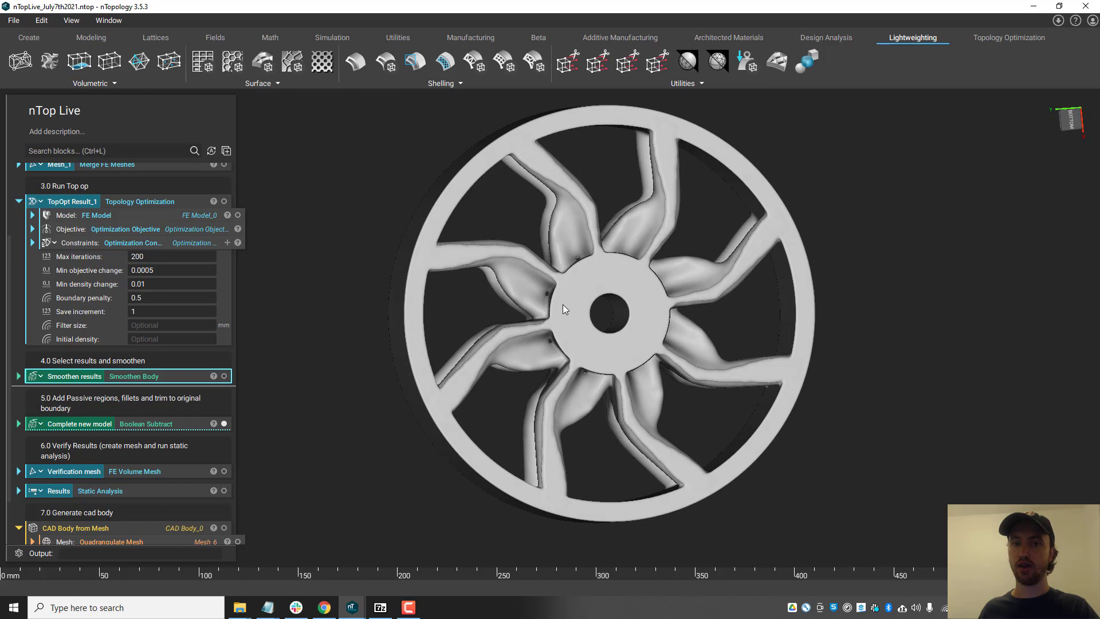
right_drag(563, 305, 455, 191)
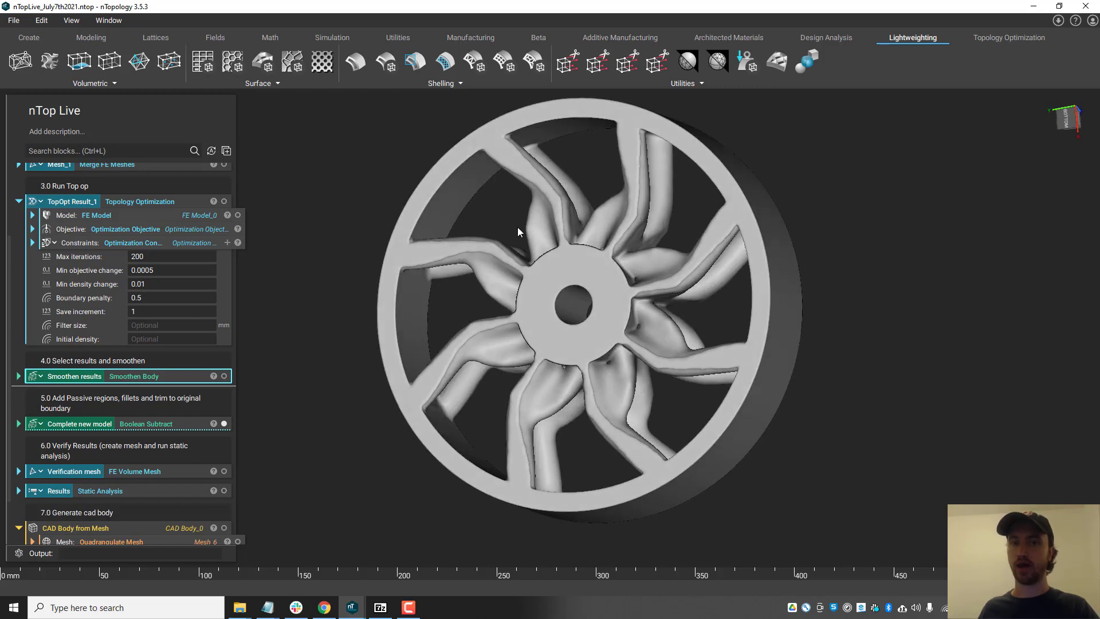
right_drag(578, 273, 599, 300)
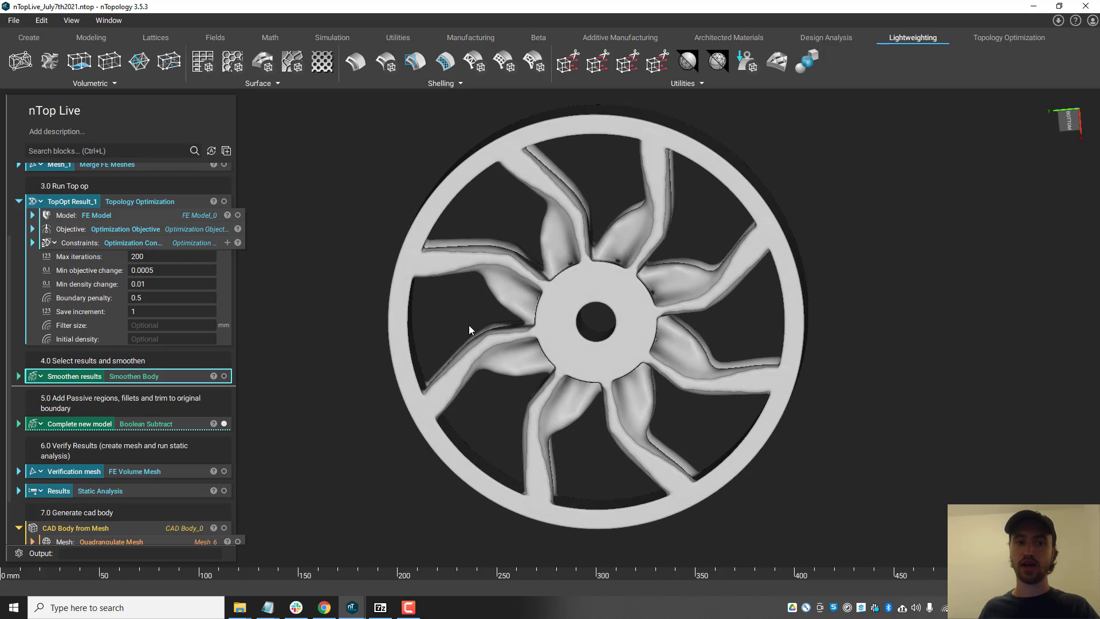
right_drag(469, 330, 545, 325)
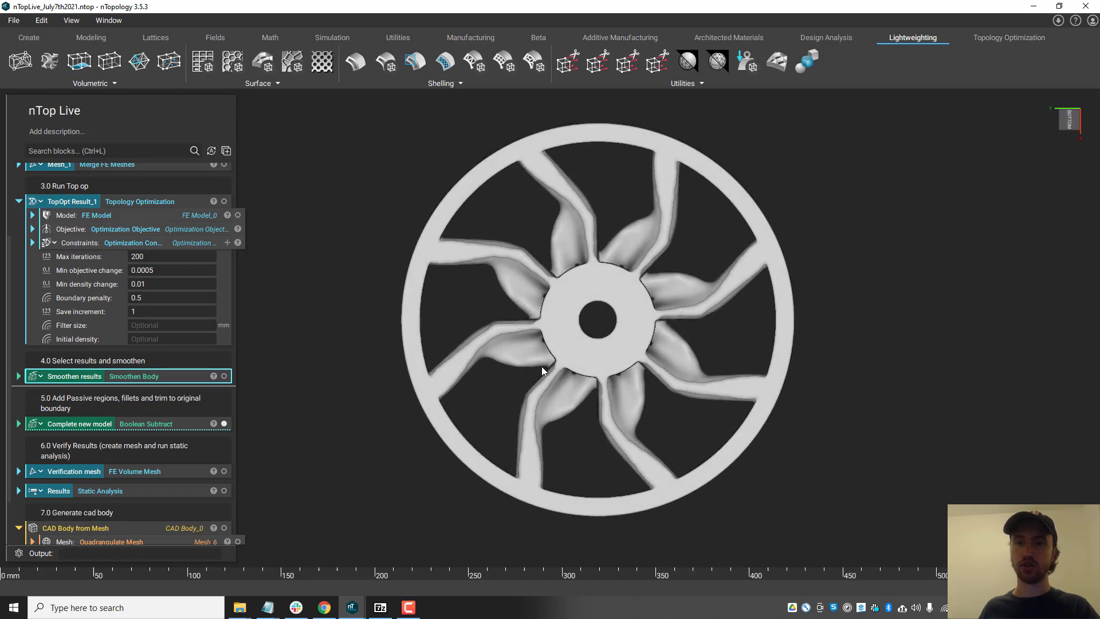
scroll(542, 370, up, 1)
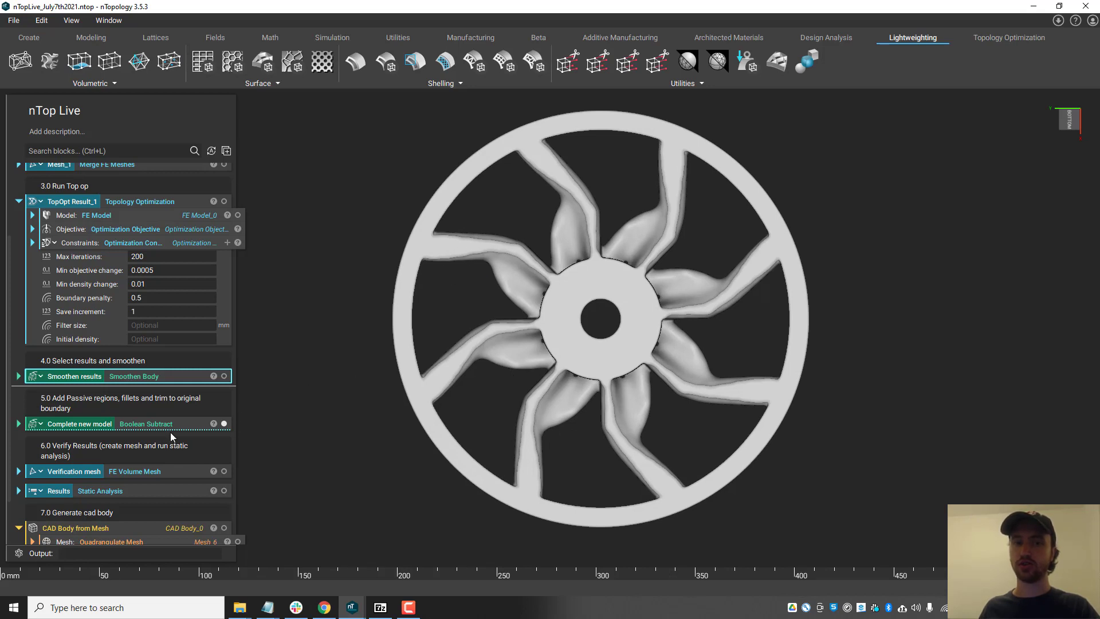
Display the Verification mesh in place of the complete model and inspect its elements across the wheel
click(224, 424)
click(224, 471)
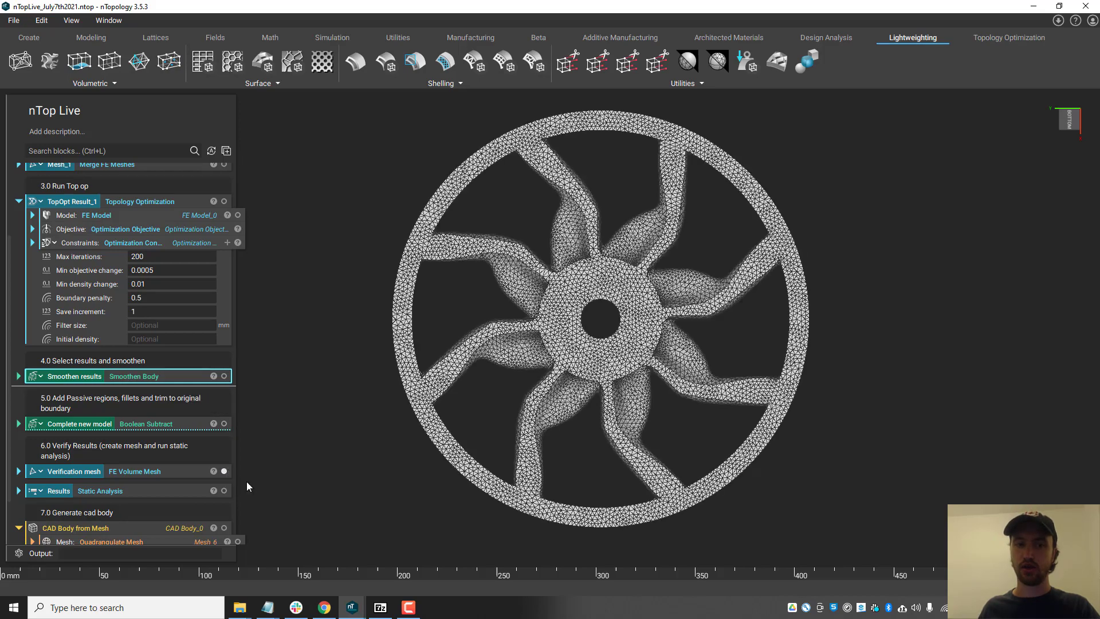
scroll(556, 351, up, 1)
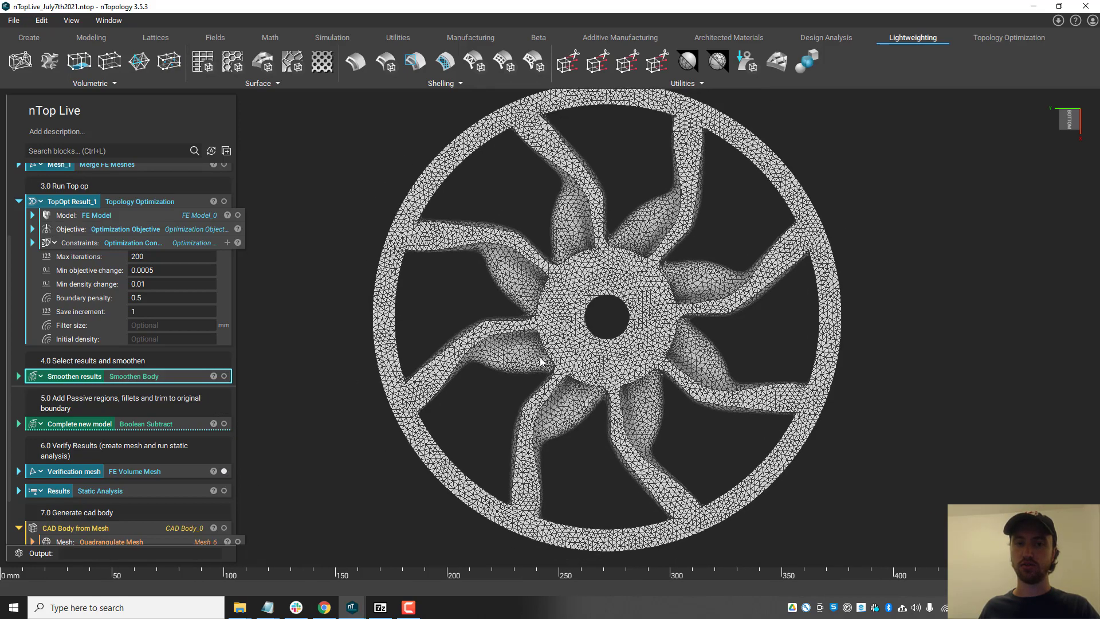
right_drag(476, 323, 485, 346)
right_drag(455, 160, 457, 161)
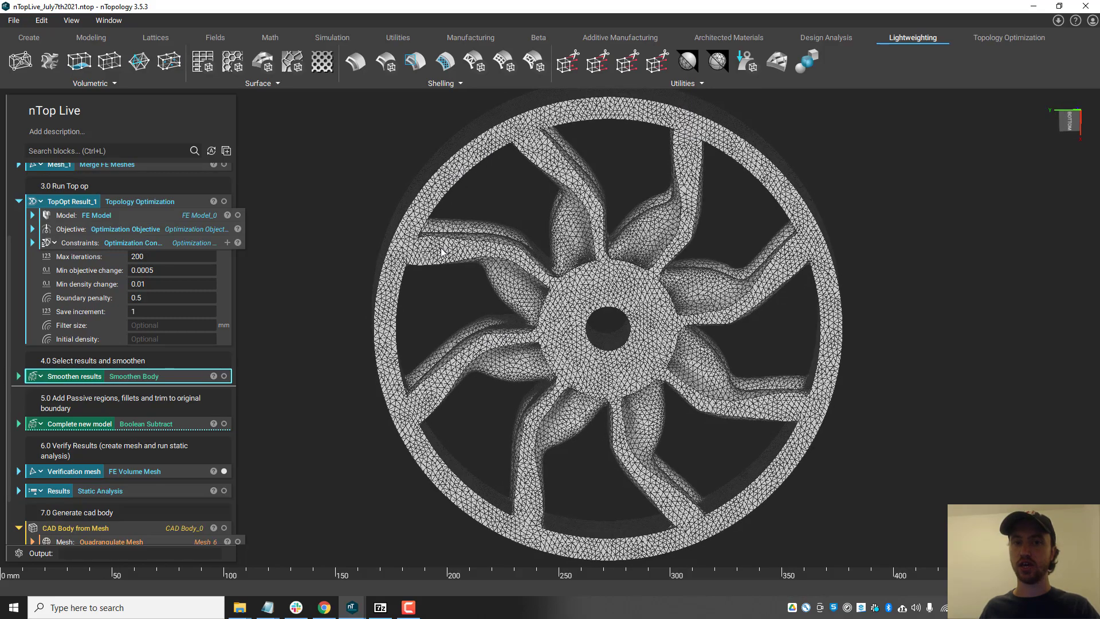
right_drag(593, 301, 592, 277)
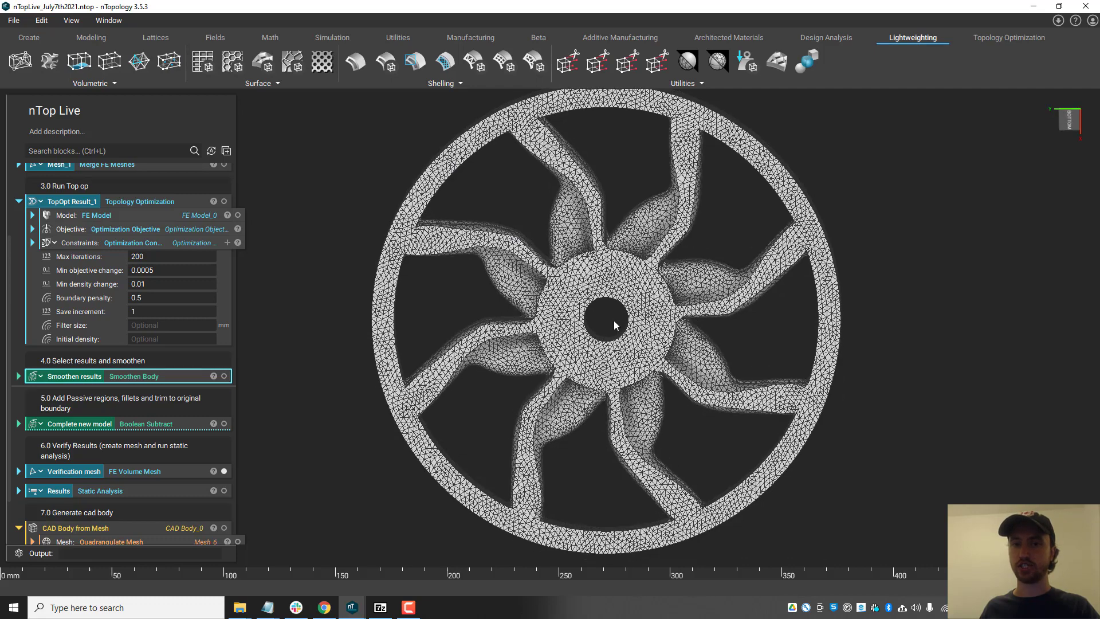
Display the static analysis Results in place of the verification mesh and expand the block to review its FE model and load case
click(224, 472)
click(224, 490)
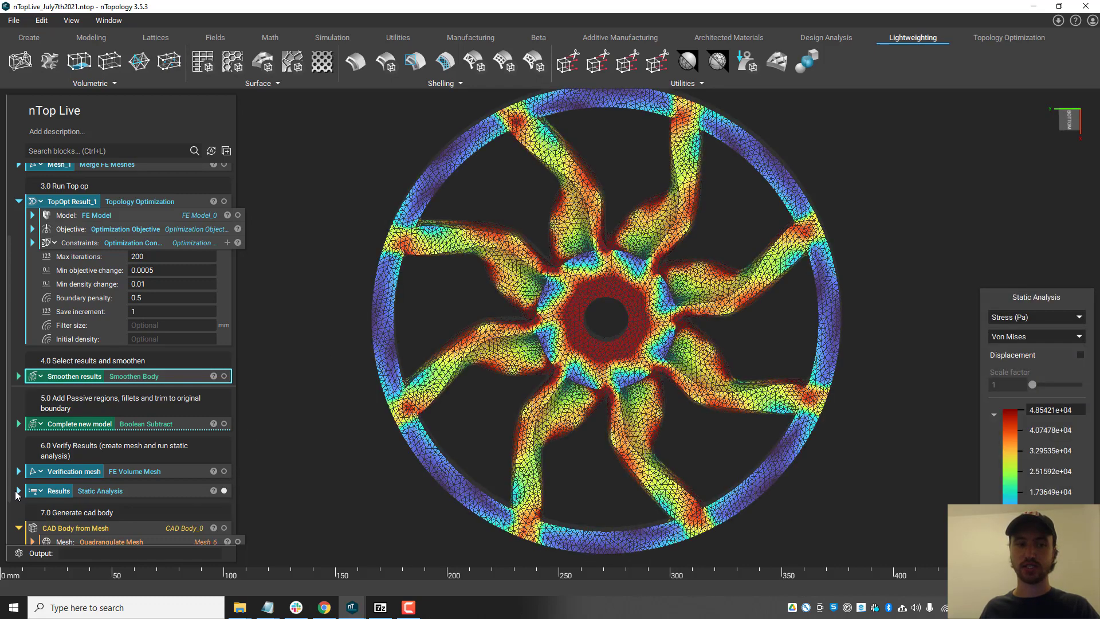
click(138, 491)
scroll(123, 504, down, 3)
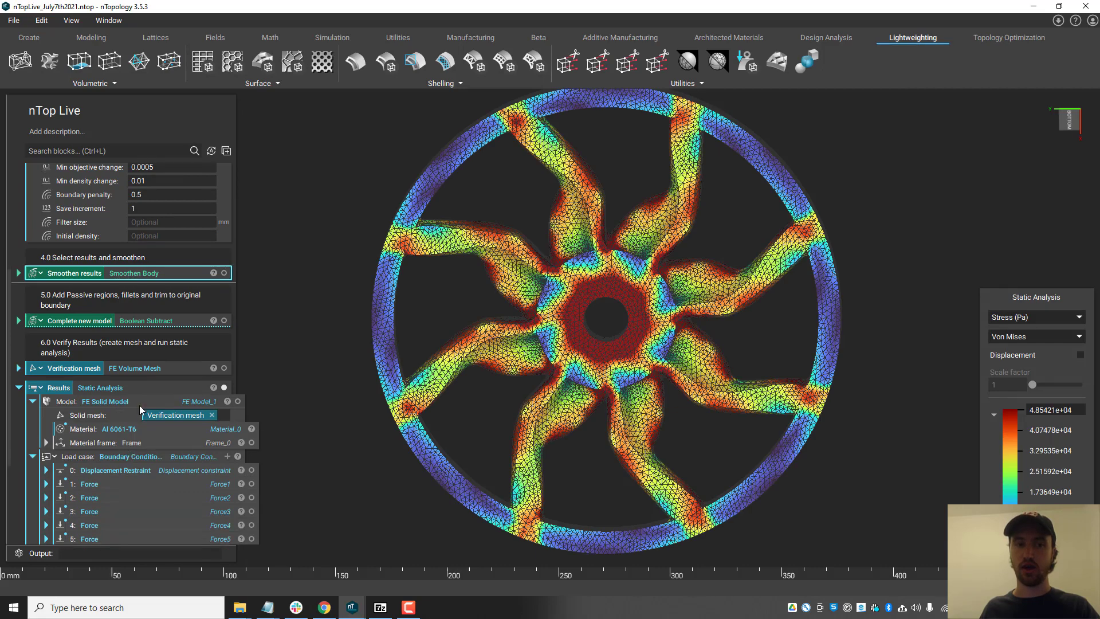
click(164, 387)
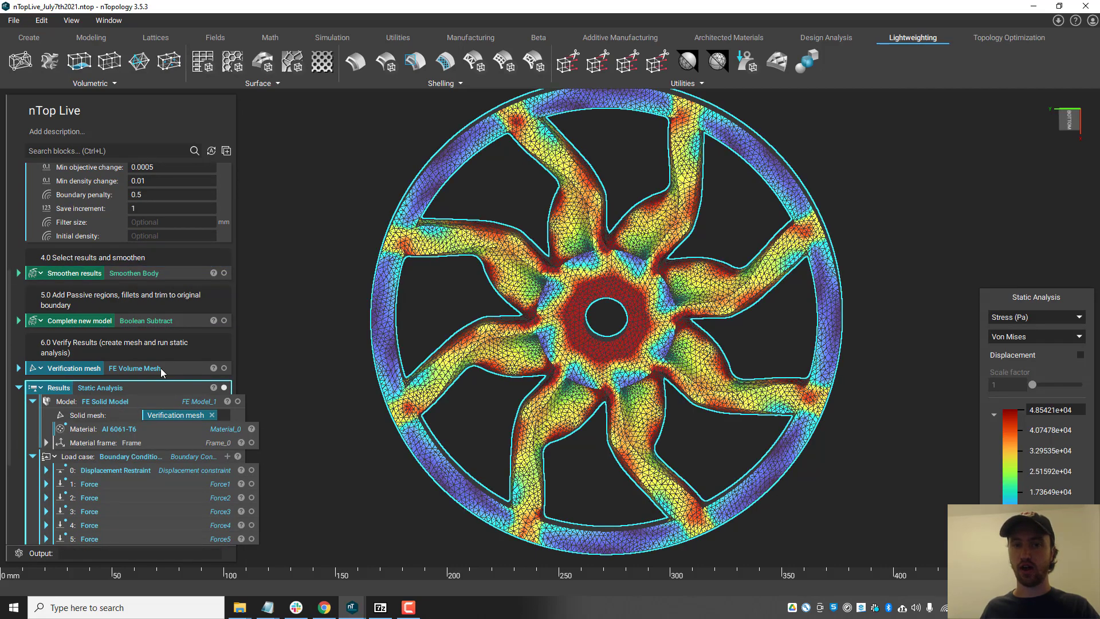
middle_drag(429, 324, 432, 311)
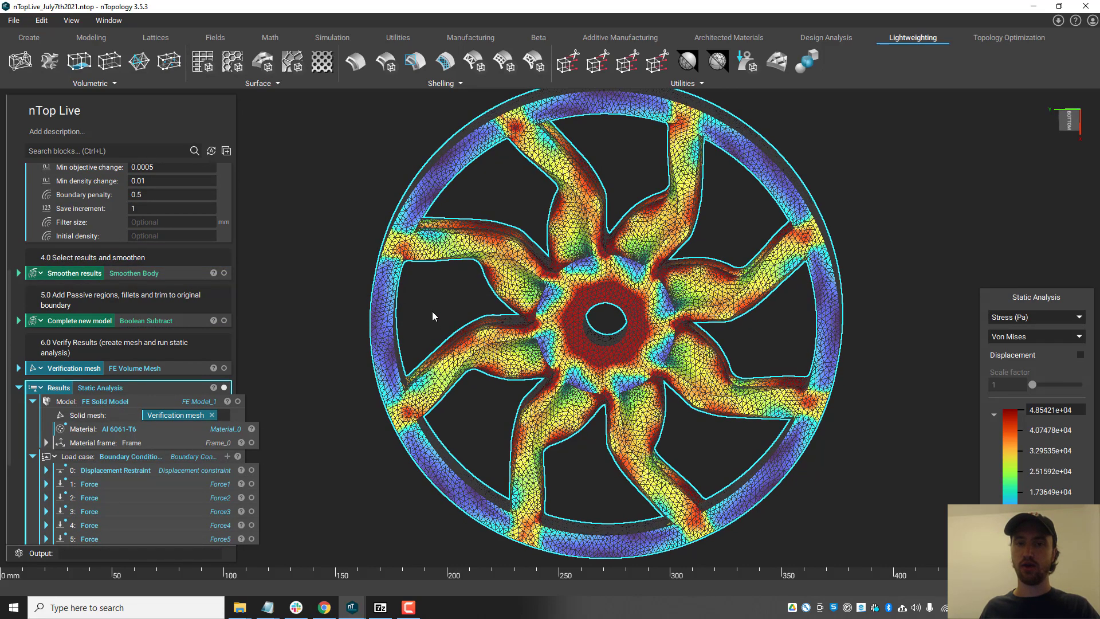
Collapse the model and load case inputs of the Results block and inspect the Von Mises stress distribution, including from the bottom view
click(33, 401)
click(32, 416)
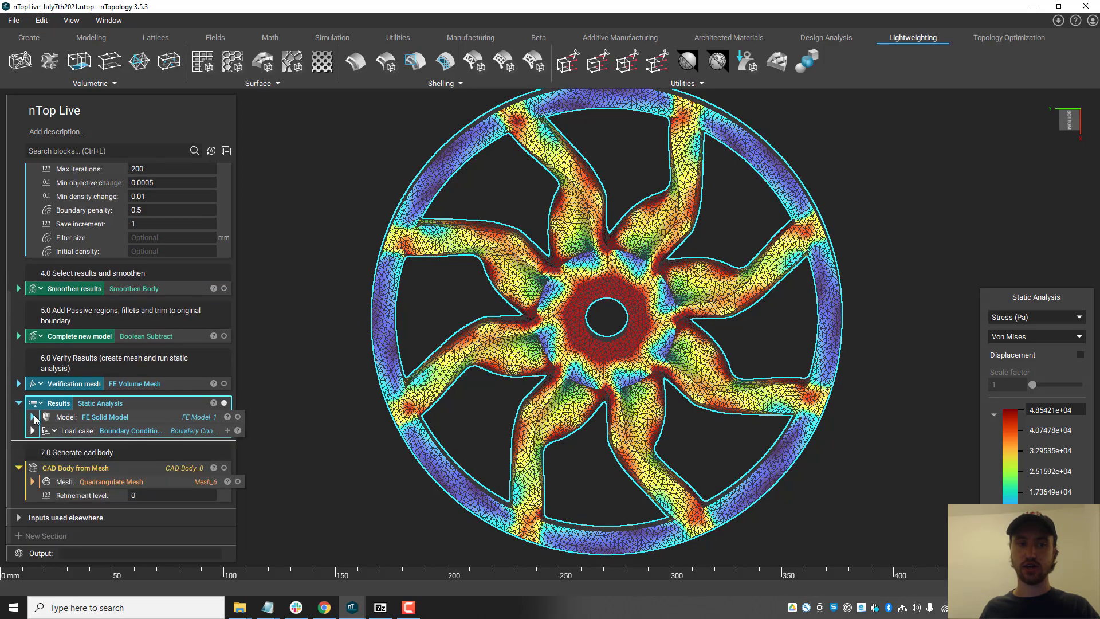
middle_drag(544, 269, 546, 258)
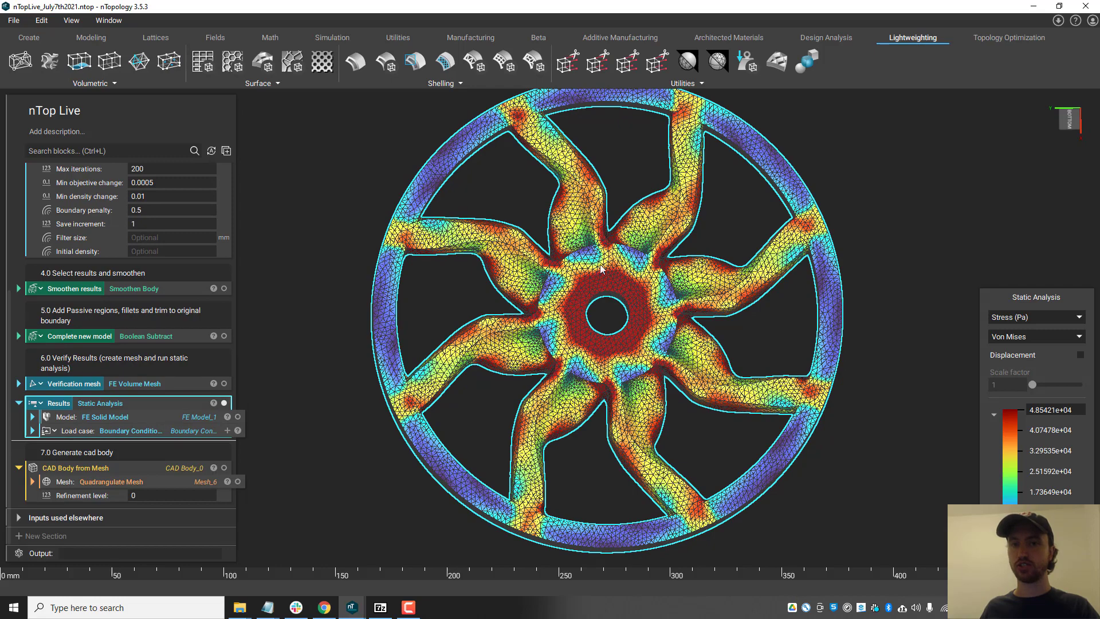
middle_drag(663, 210, 658, 230)
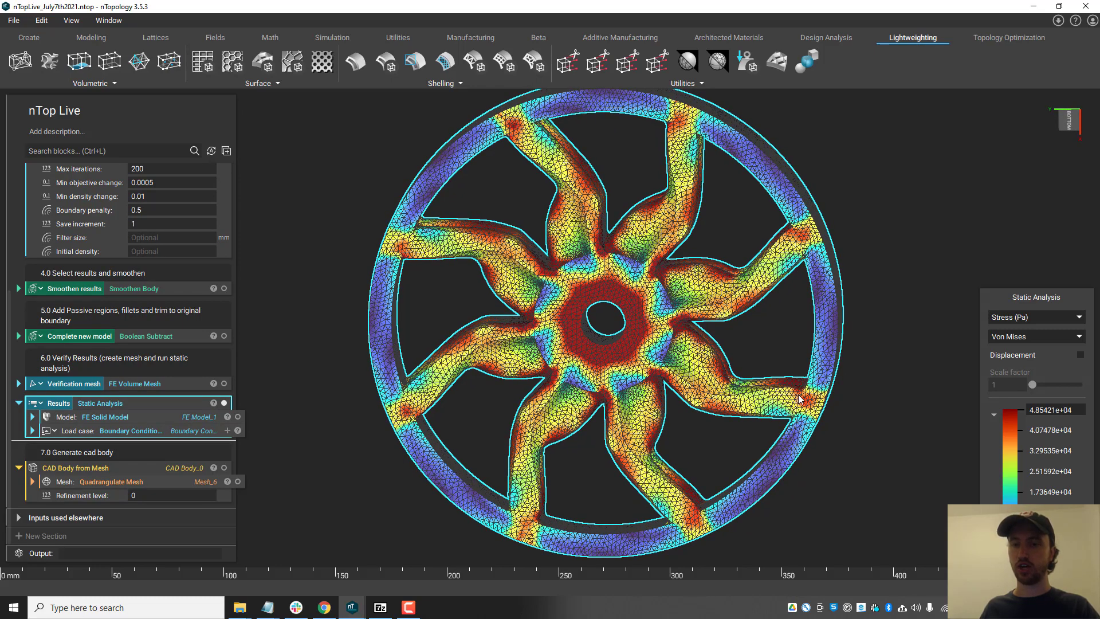
click(1069, 124)
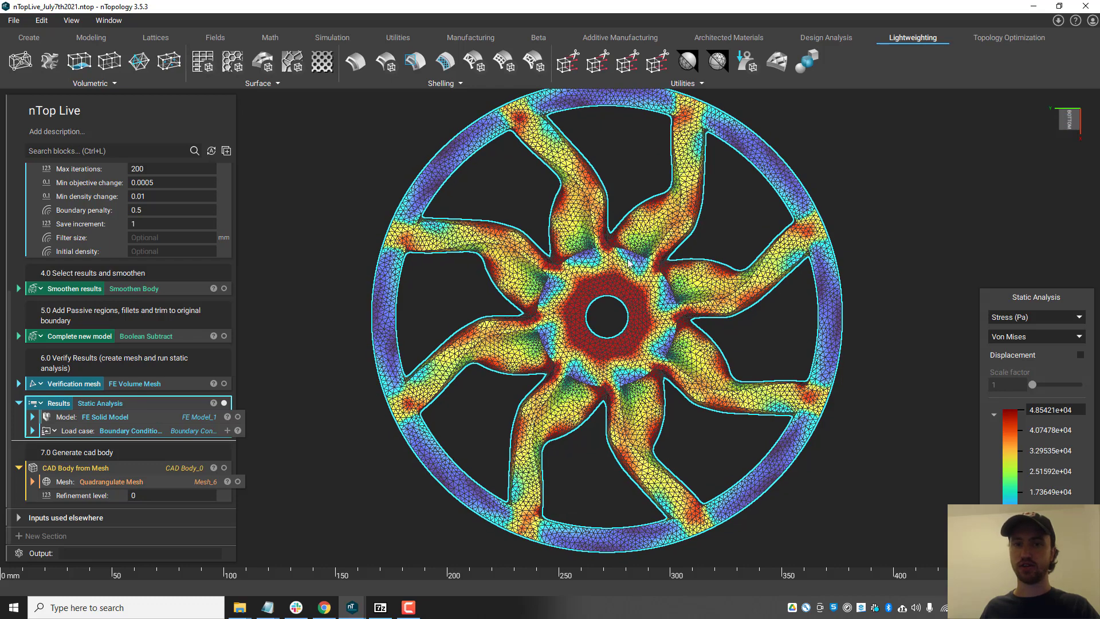
scroll(574, 196, down, 1)
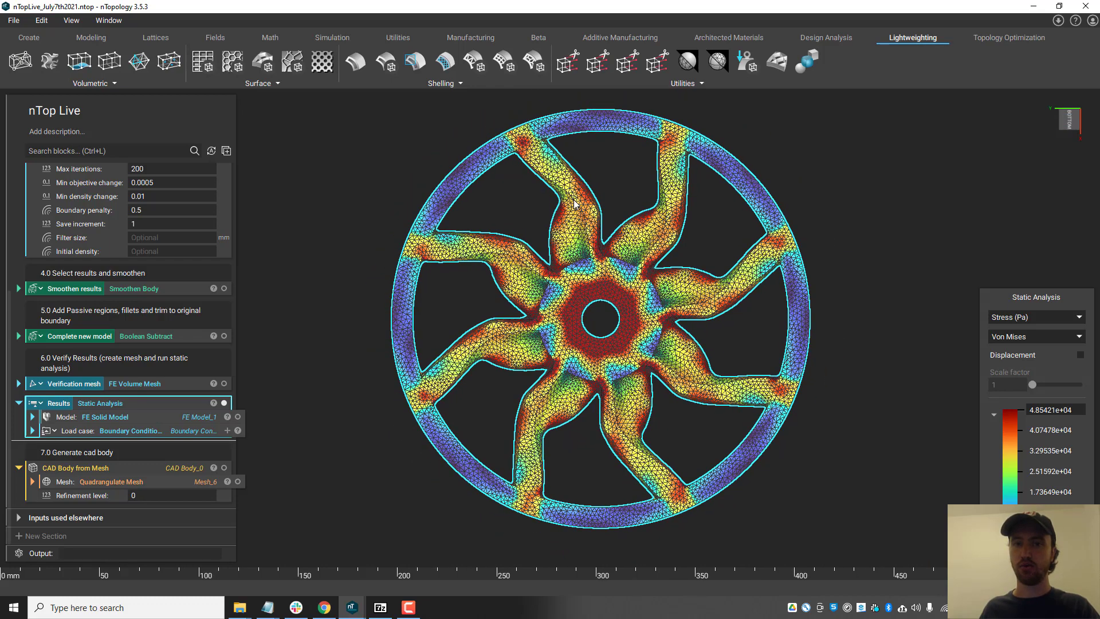
middle_drag(575, 200, 567, 234)
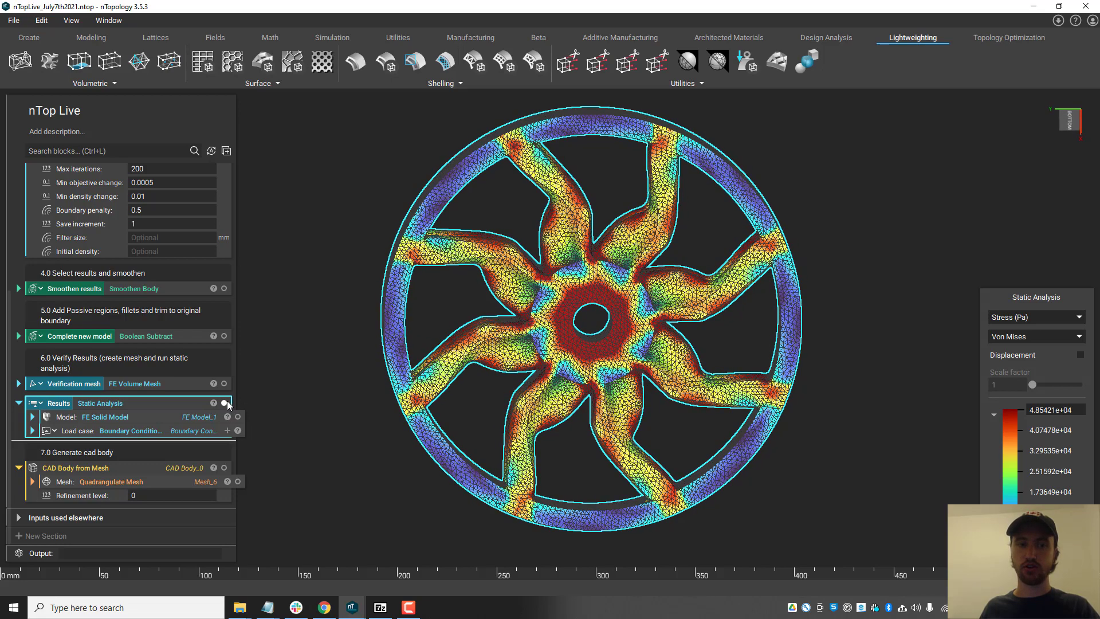
Hide the static analysis results, display the CAD Body from Mesh, and inspect its surface patches
click(223, 403)
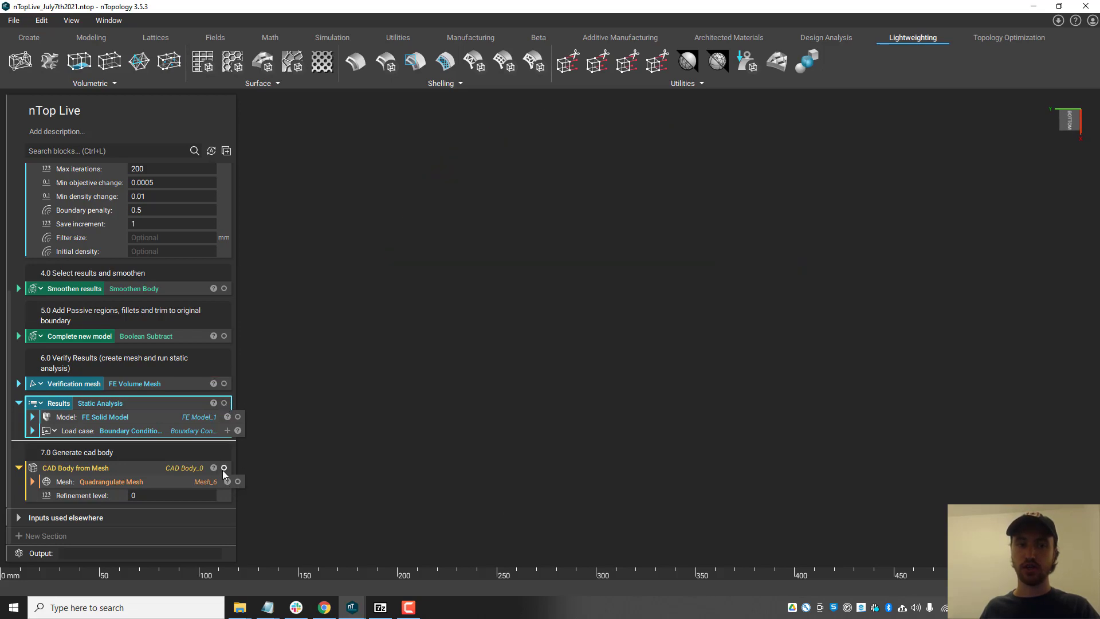
click(223, 469)
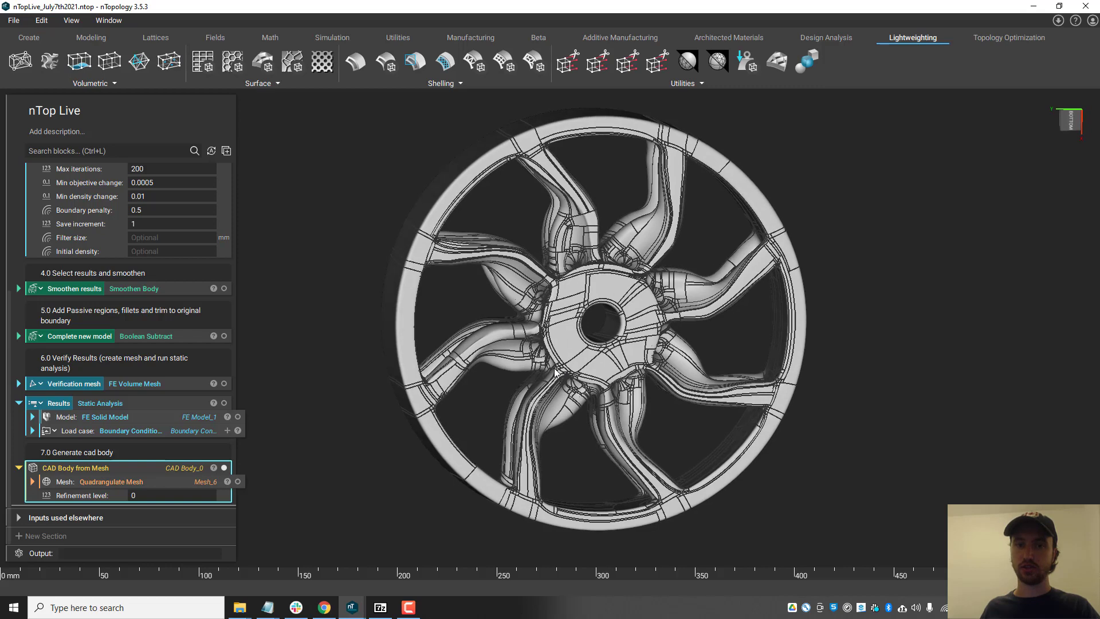
right_drag(554, 368, 506, 360)
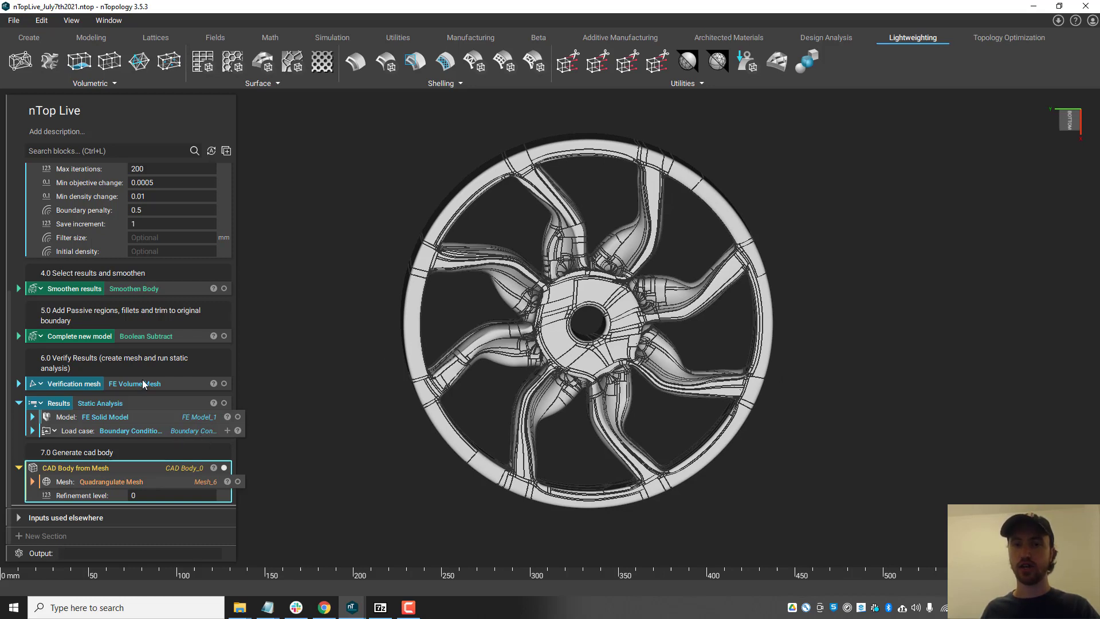
click(224, 467)
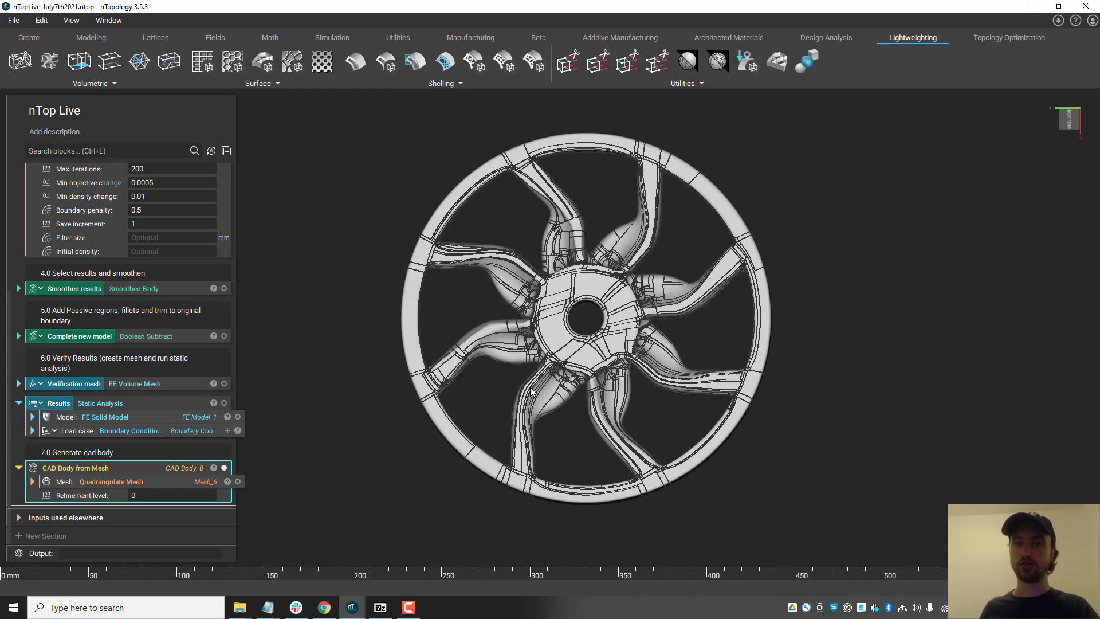